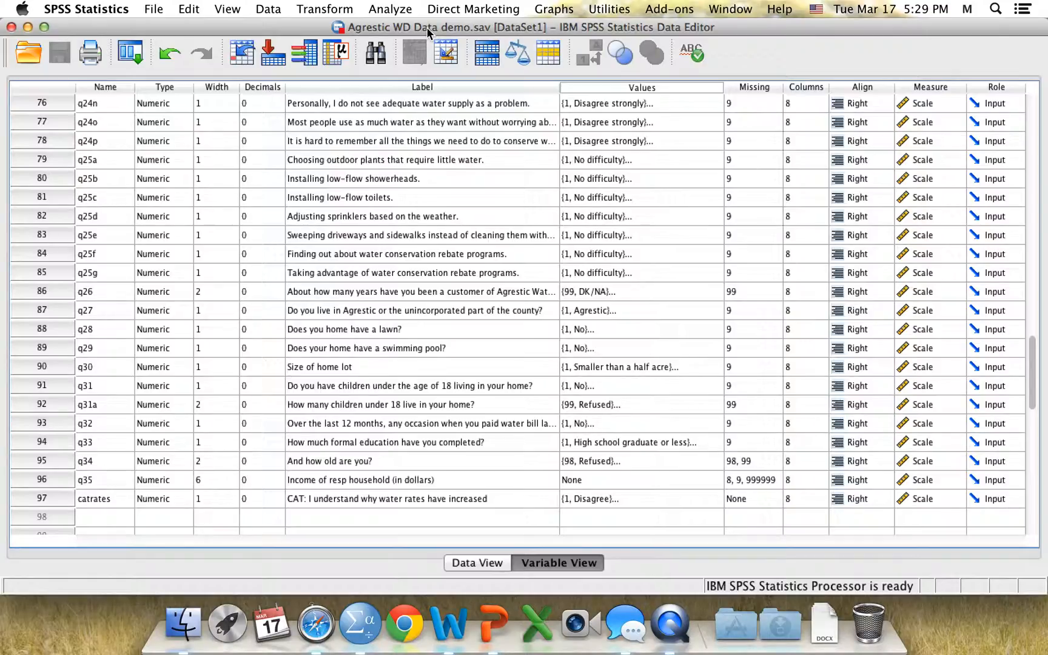
Open the Frequencies procedure and add q34 to the variables list
click(391, 10)
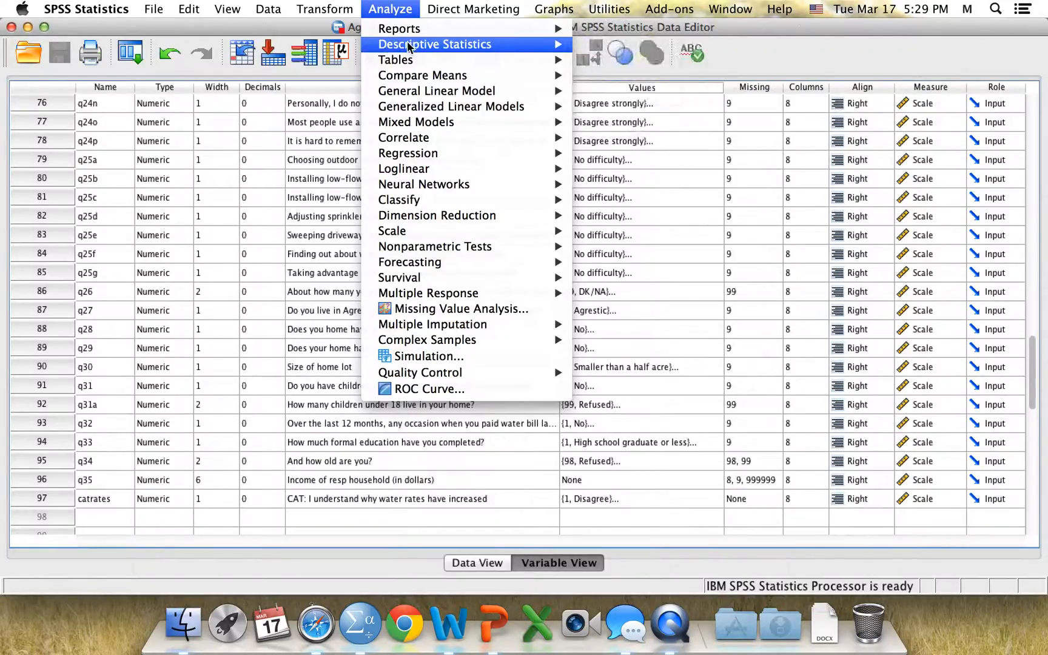
mouse_move(418, 47)
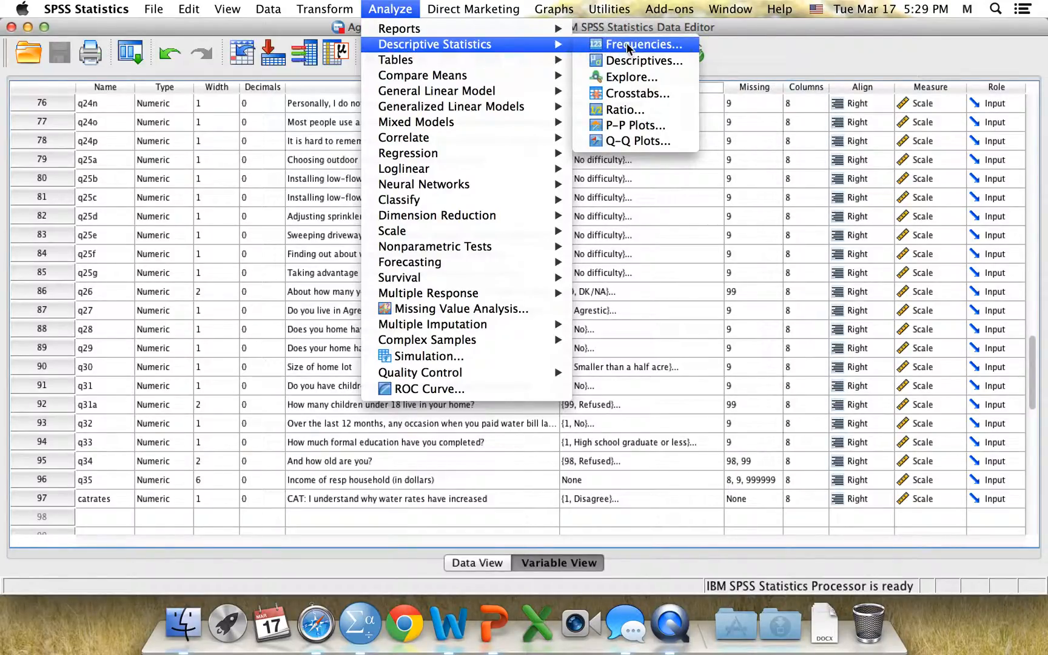
click(607, 46)
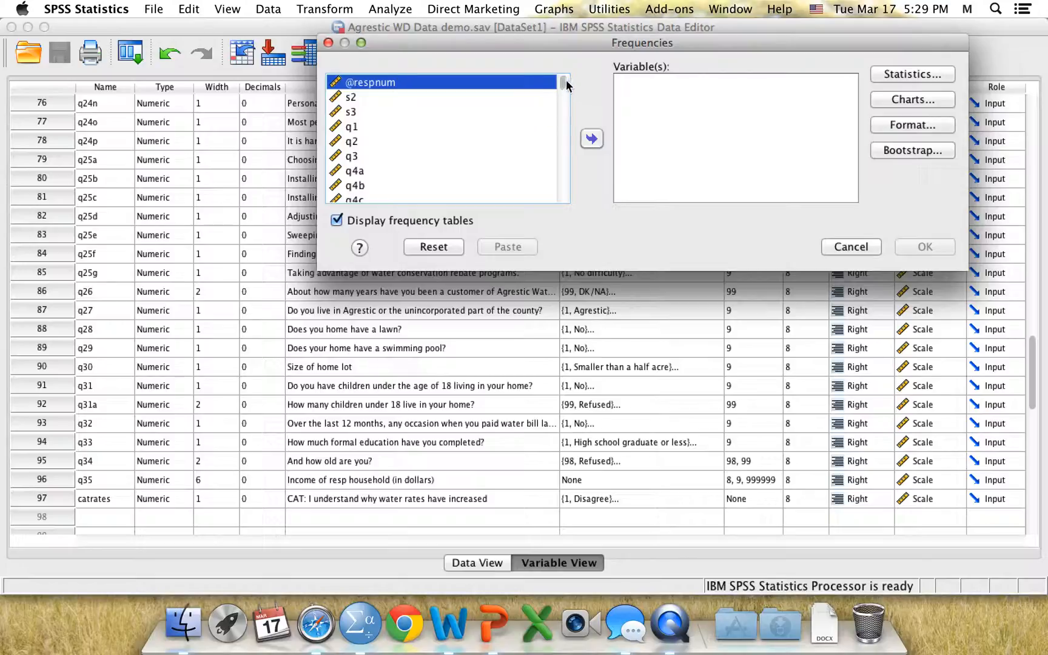
drag(561, 89, 561, 197)
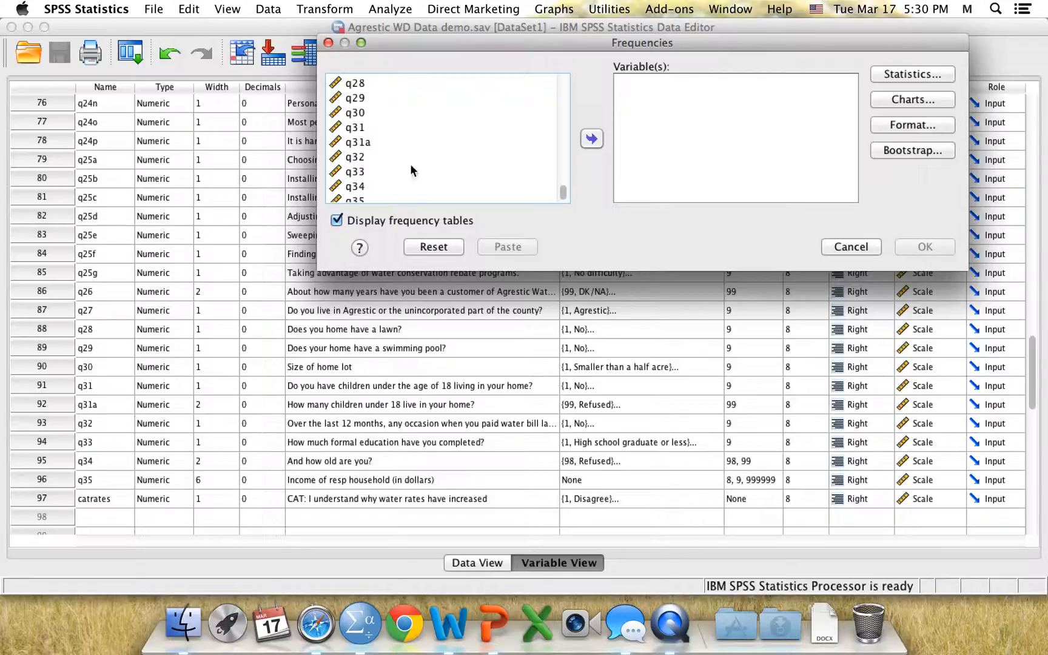
click(358, 187)
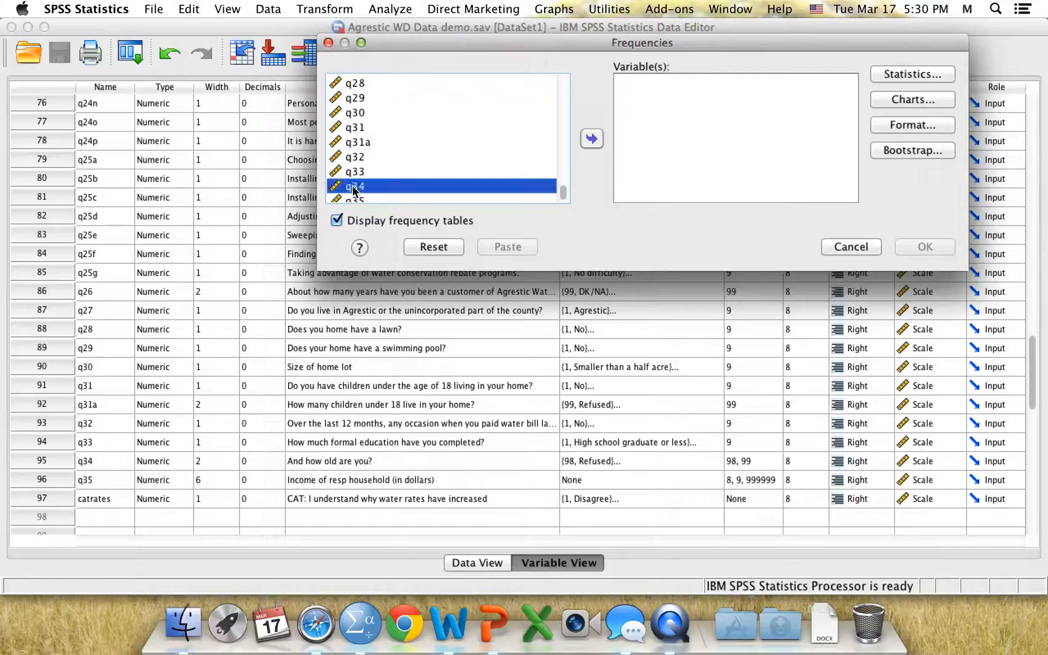
click(592, 139)
Request mean, median, standard deviation, variance, minimum and maximum statistics for q34 and run the frequencies
click(916, 72)
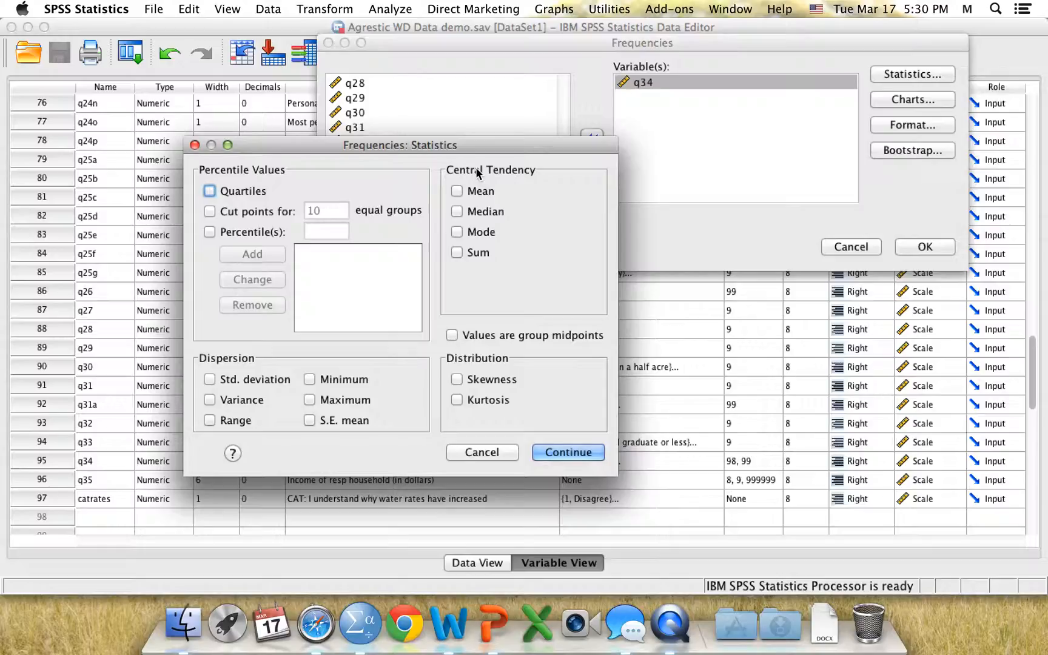
click(472, 191)
click(471, 213)
click(229, 380)
click(229, 400)
click(322, 383)
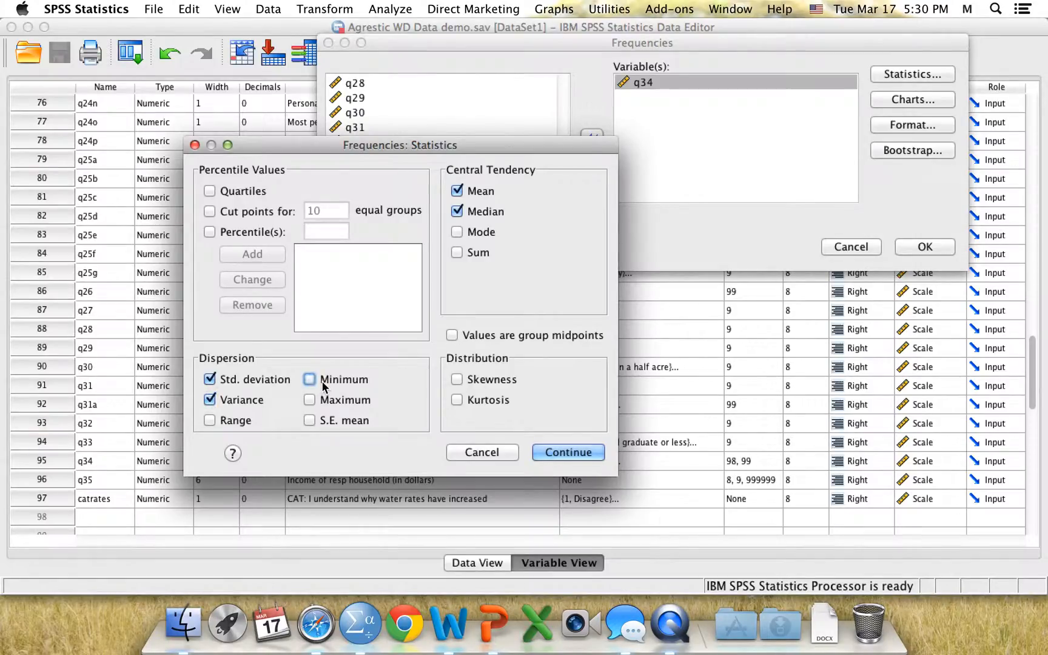
click(316, 403)
click(554, 449)
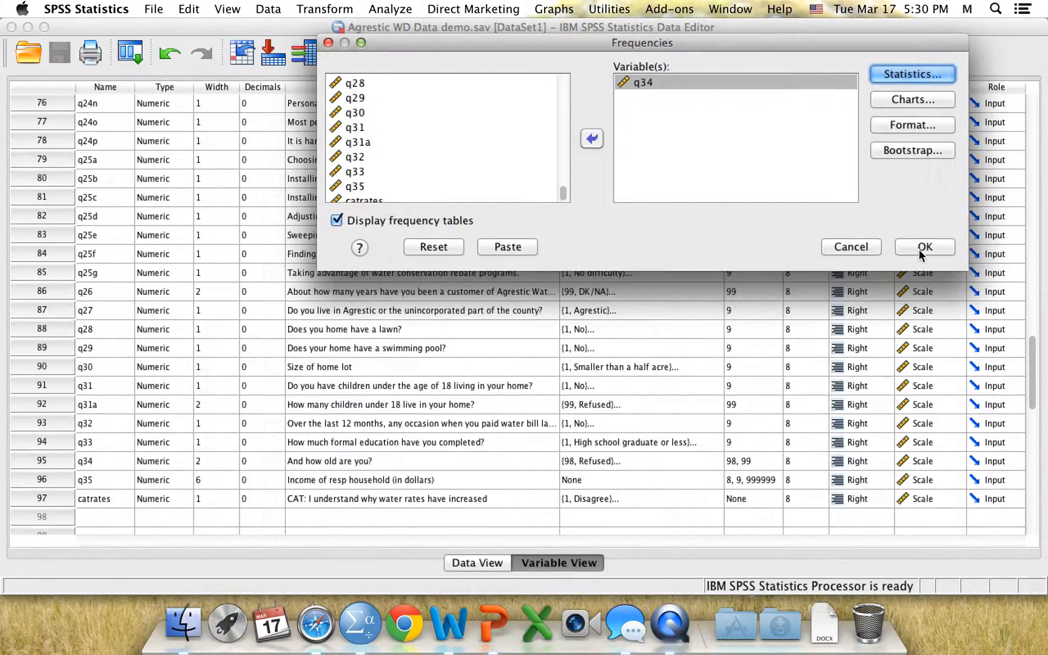
click(919, 249)
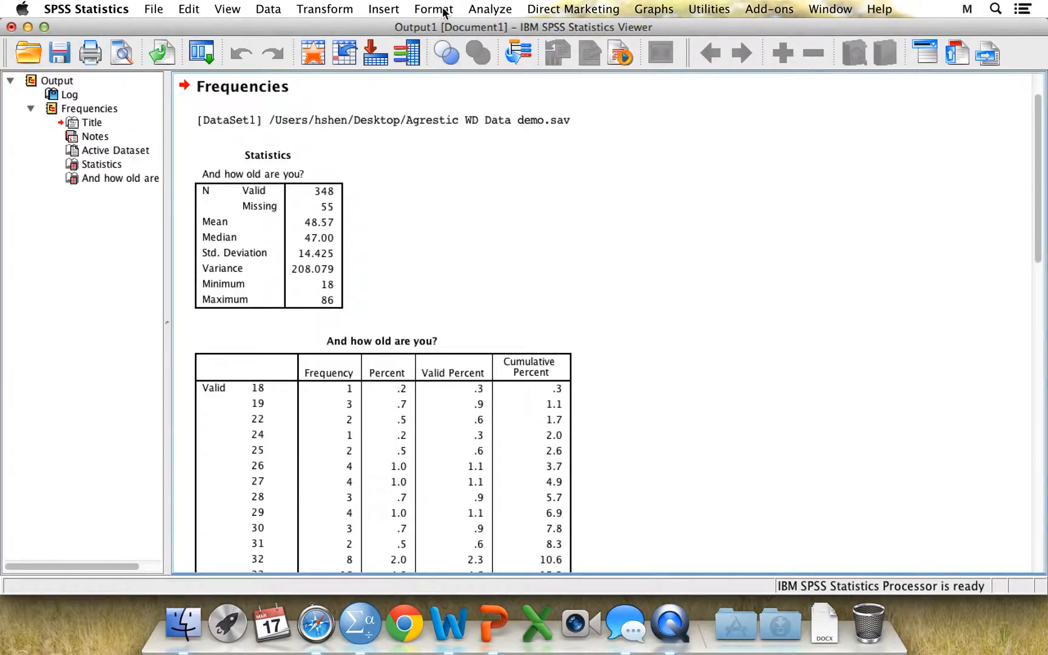
Review the statistics and frequency table for age in the output viewer
drag(447, 27, 489, 27)
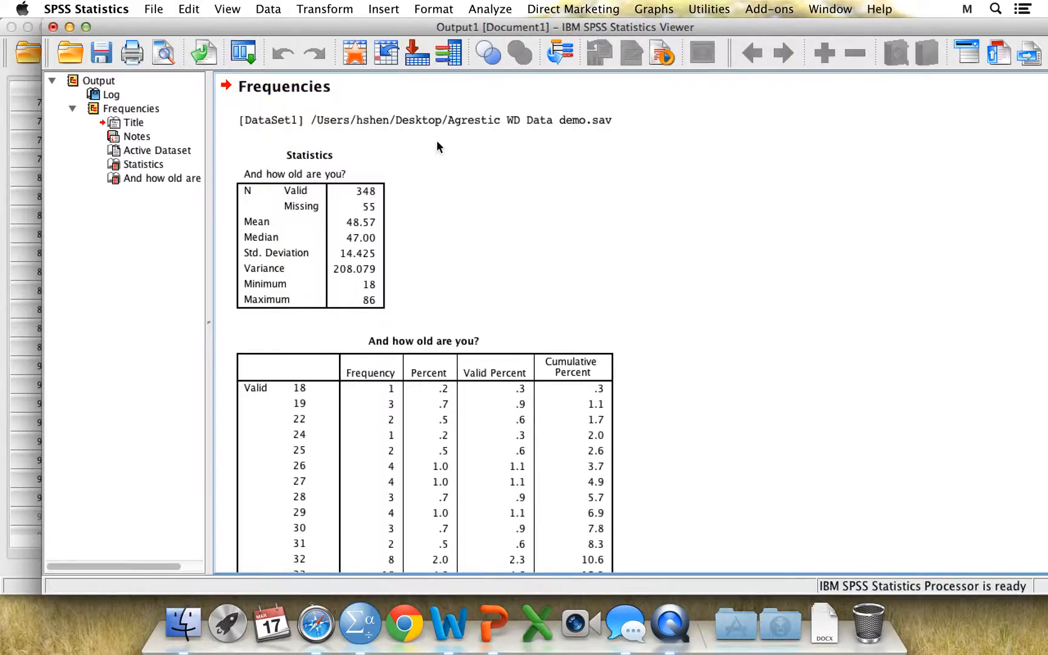
click(373, 200)
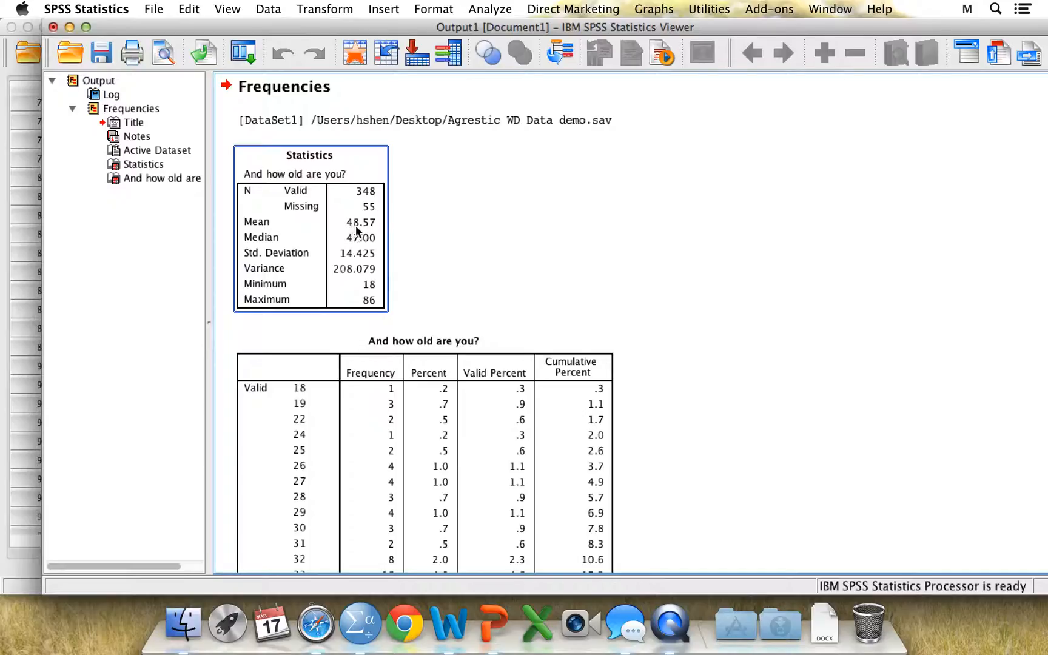
click(453, 328)
scroll(453, 326, down, 5)
scroll(453, 326, down, 3)
scroll(453, 325, up, 2)
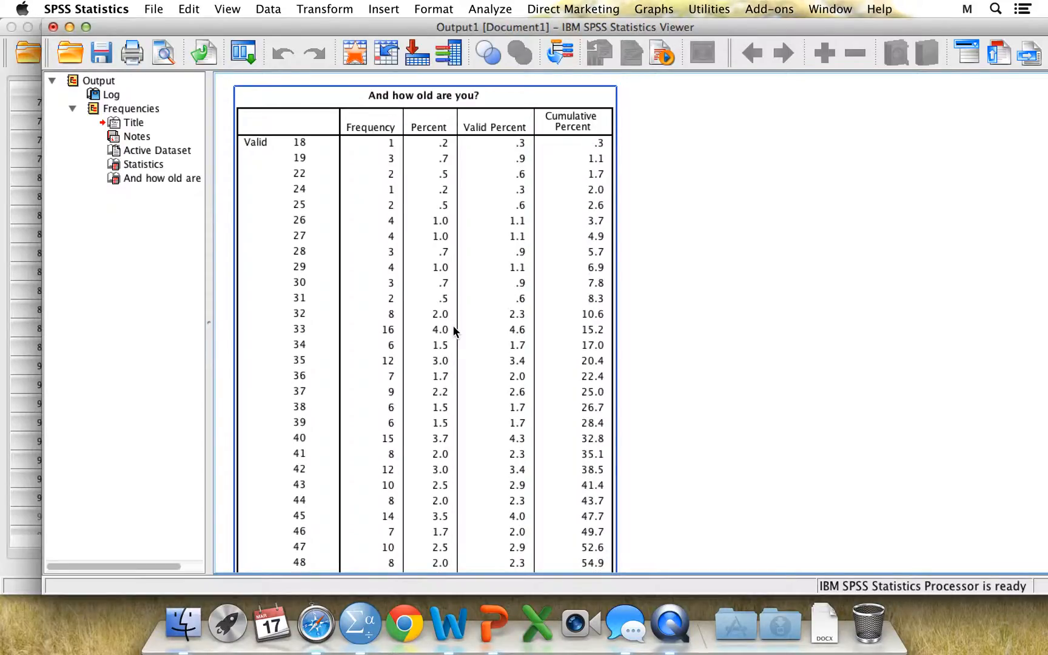
scroll(596, 382, down, 10)
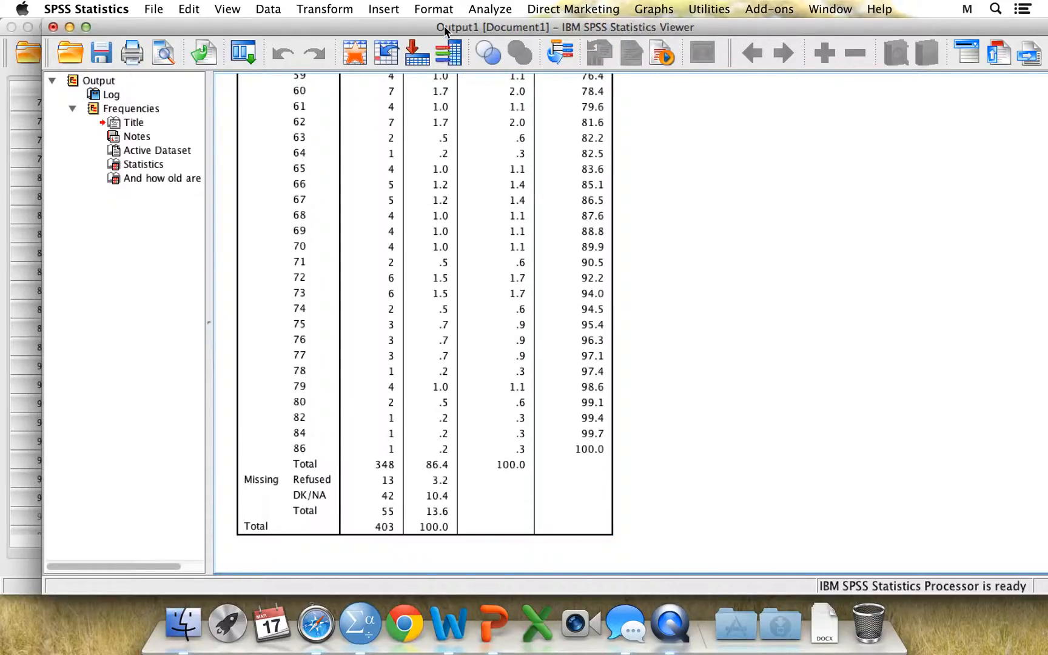
Return to the data editor and start Recode into Different Variables with q34 as the input variable
drag(444, 25, 618, 34)
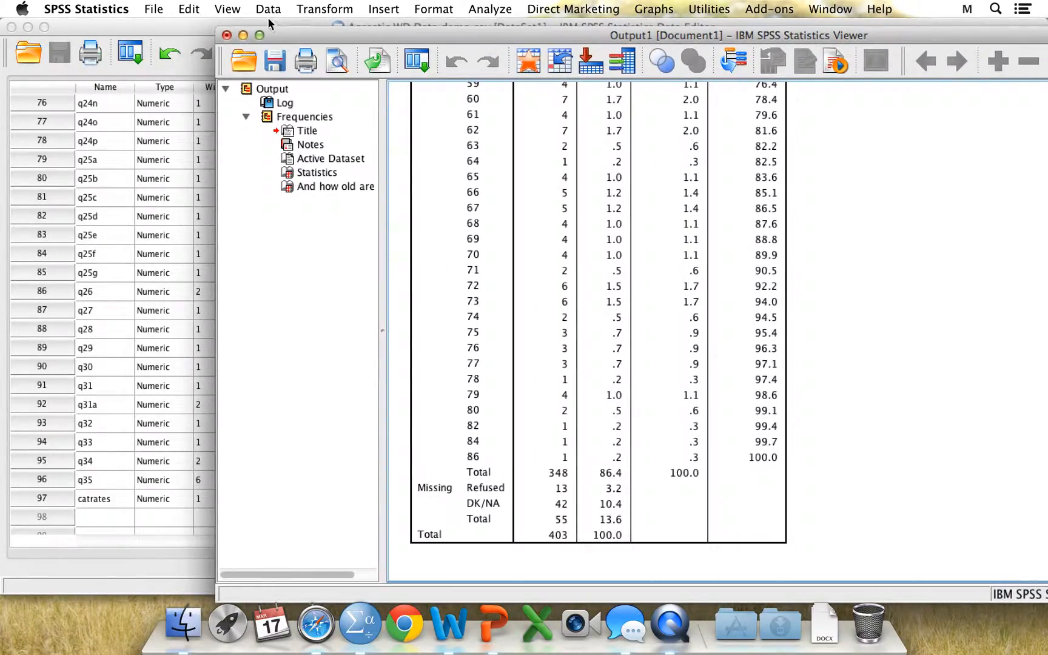
click(126, 23)
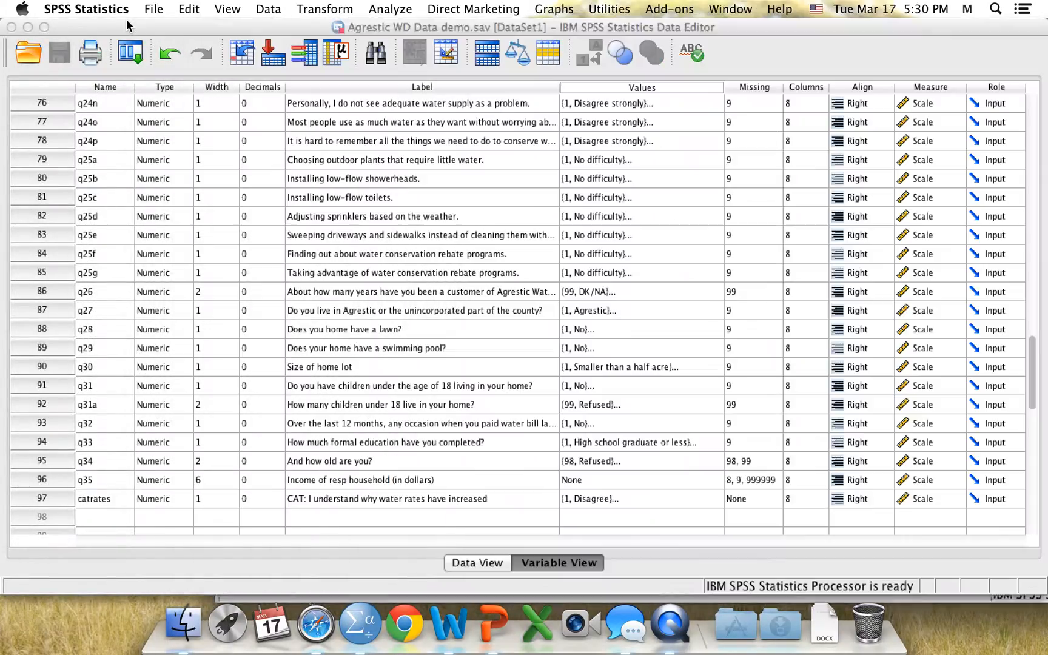
click(320, 9)
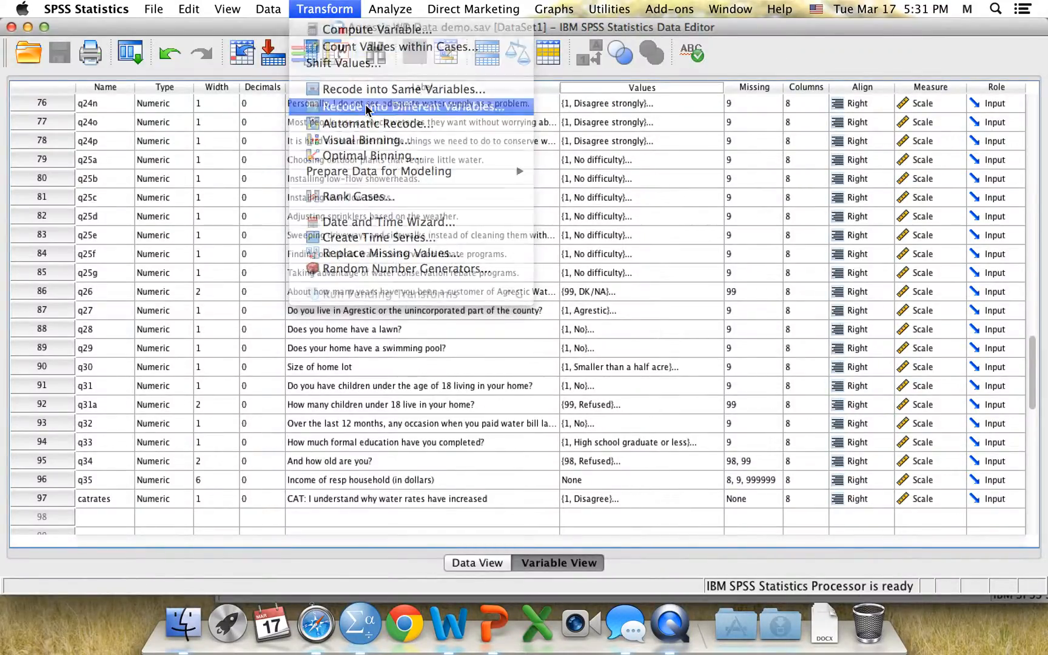
click(374, 106)
drag(356, 224, 357, 419)
click(261, 377)
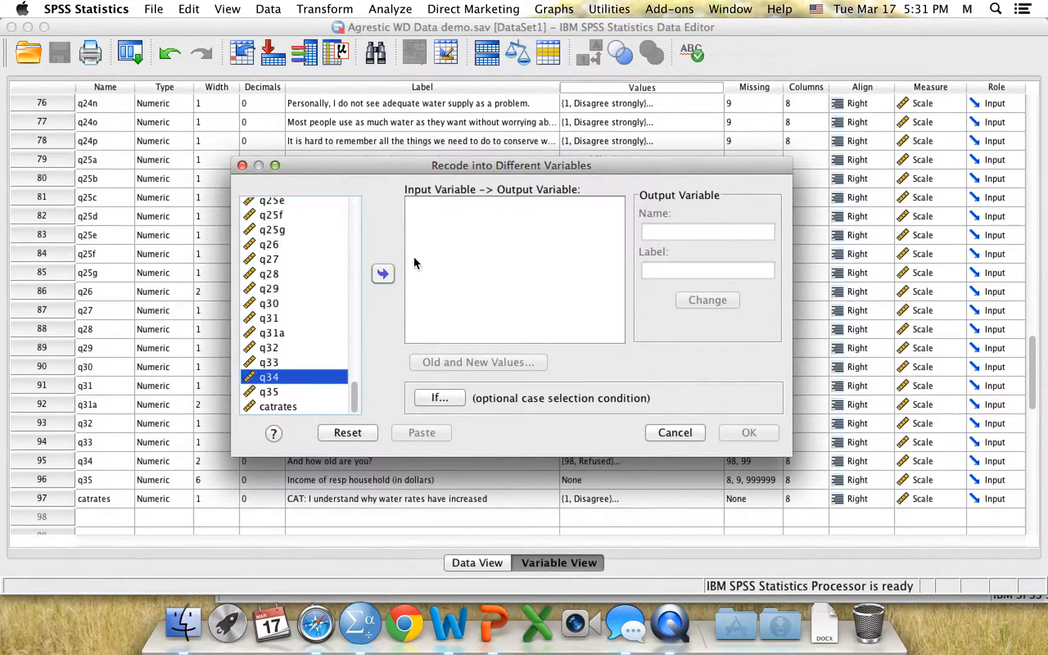
click(382, 274)
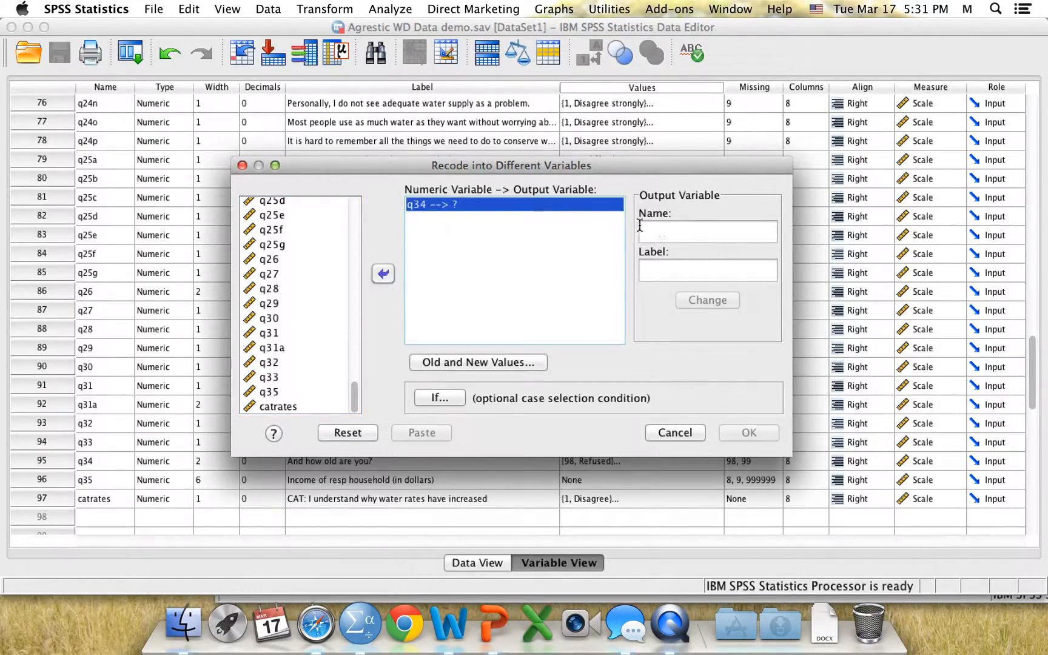
Name the output variable catage with the label catage and apply the change
click(673, 235)
text(catage)
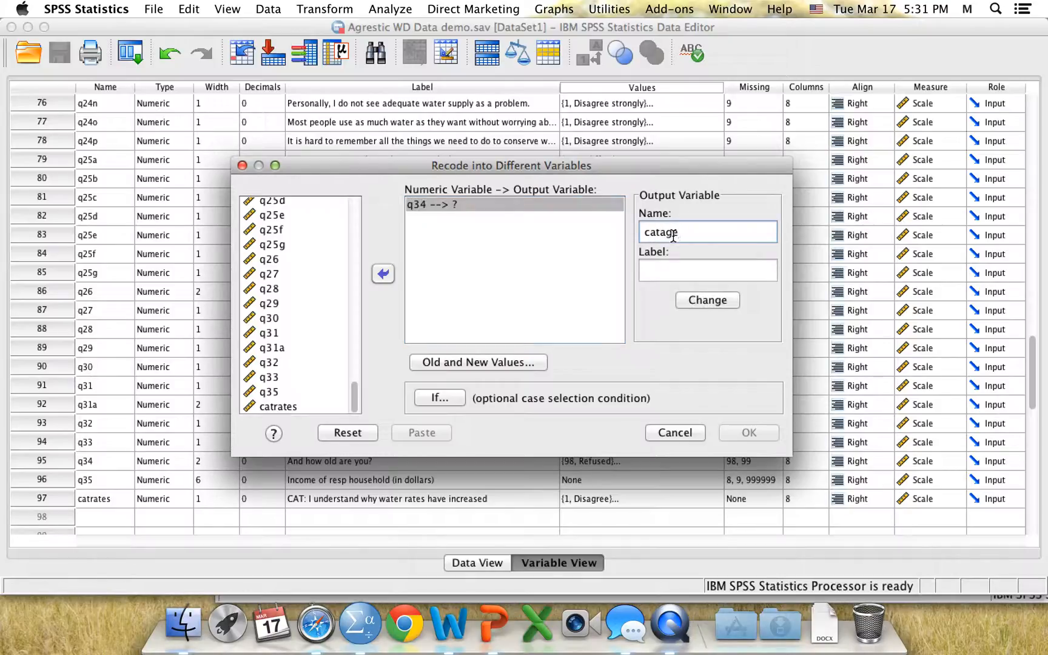
click(672, 269)
mouse_move(685, 232)
mouse_down()
mouse_move(630, 231)
mouse_move(705, 232)
mouse_up()
key(super+c)
click(687, 278)
key(super+v)
click(697, 299)
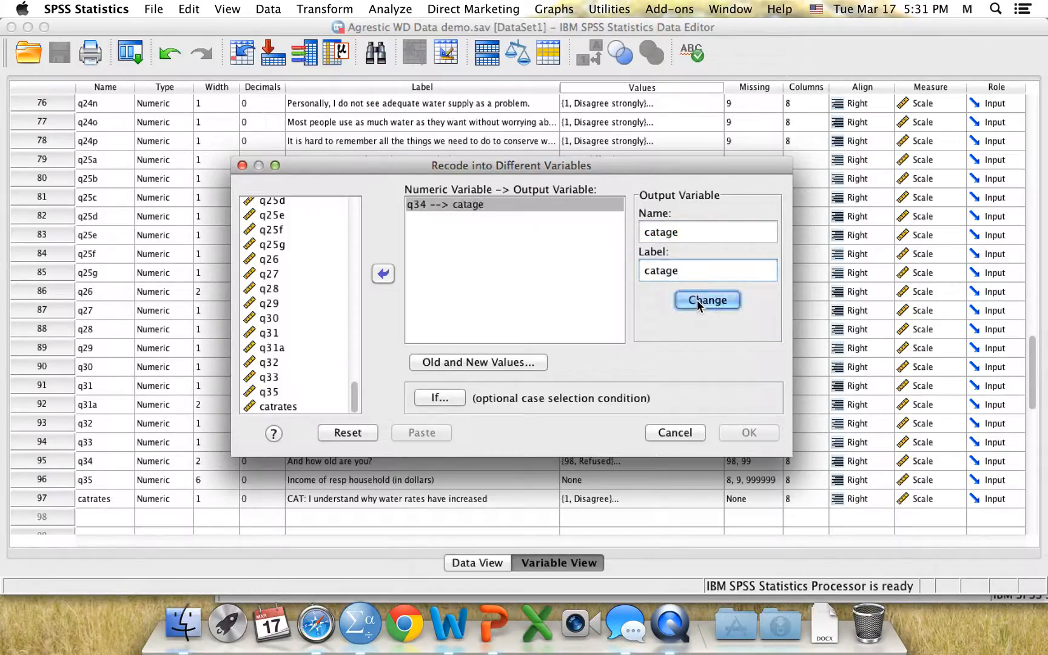
Add a recode rule mapping the range 18 through 39 to the new value 1
click(498, 362)
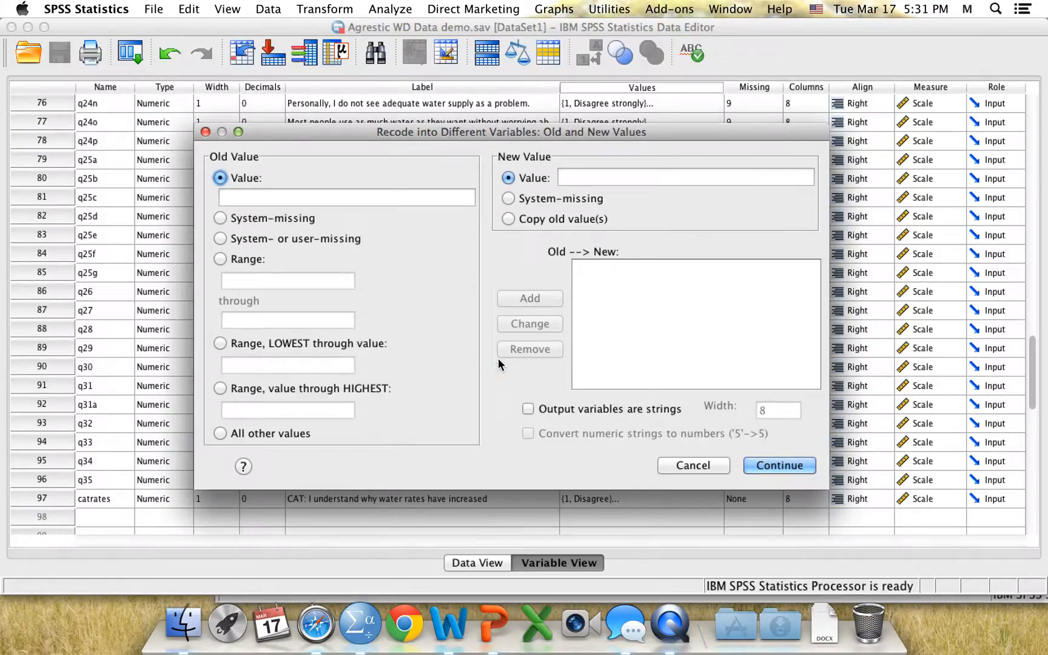
click(239, 257)
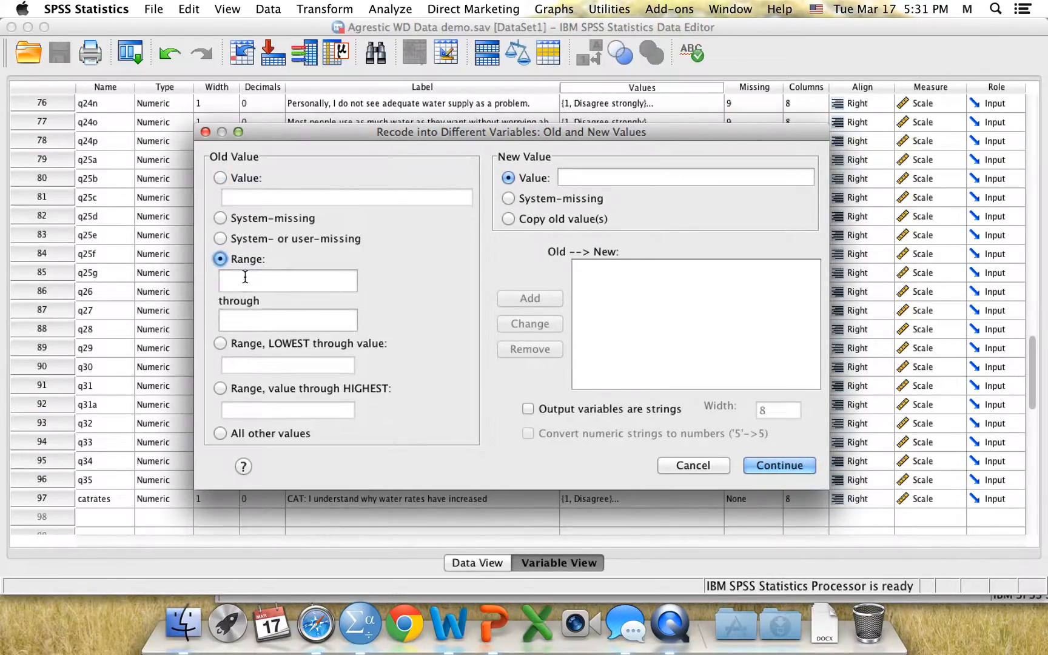
click(245, 277)
text(18)
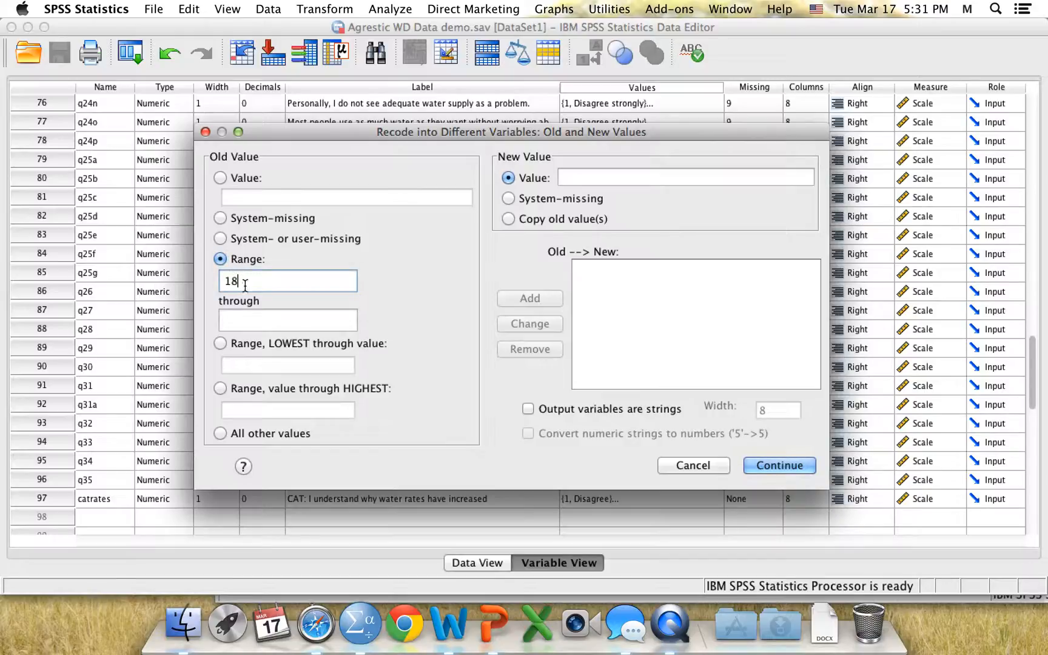
click(245, 316)
text(39)
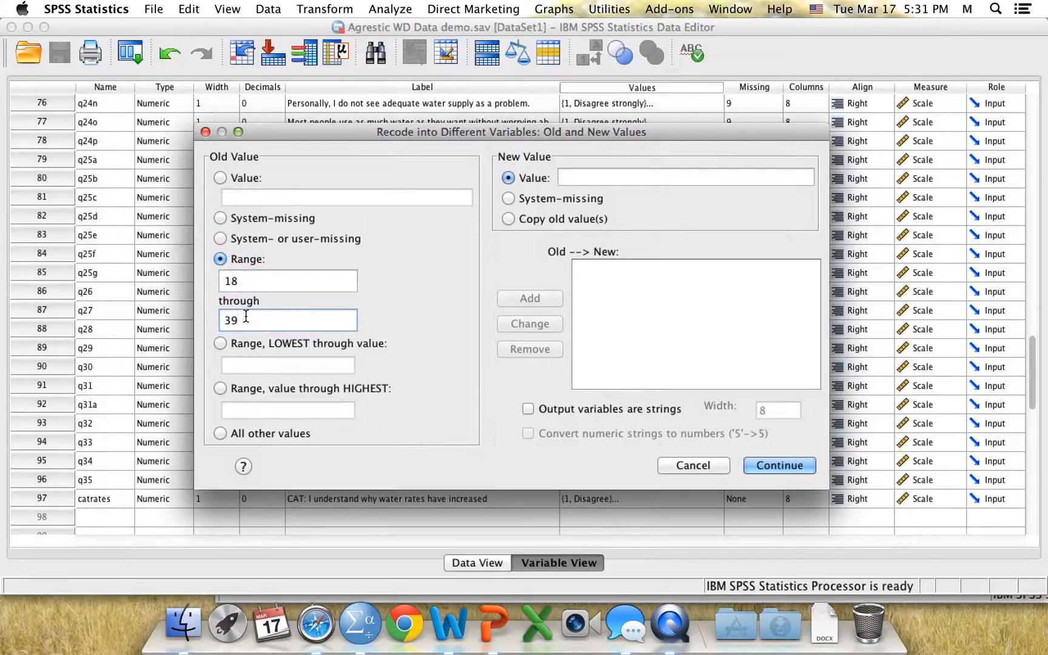
click(595, 176)
text(1)
click(538, 299)
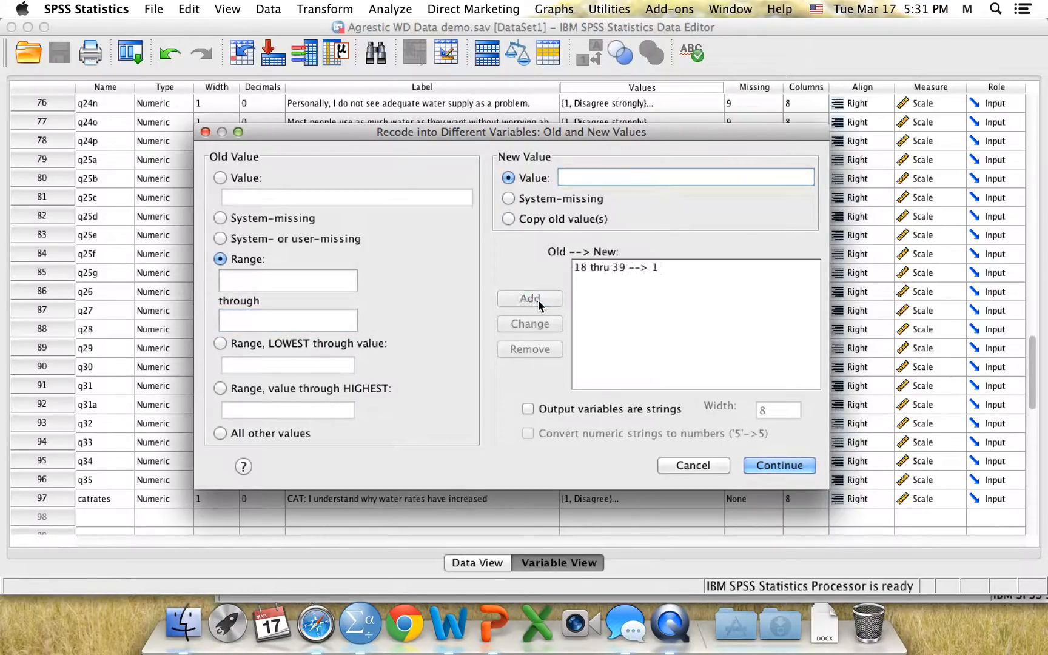
Add a recode rule mapping the range 40 through 86 to the new value 2
click(248, 282)
text(40)
click(256, 322)
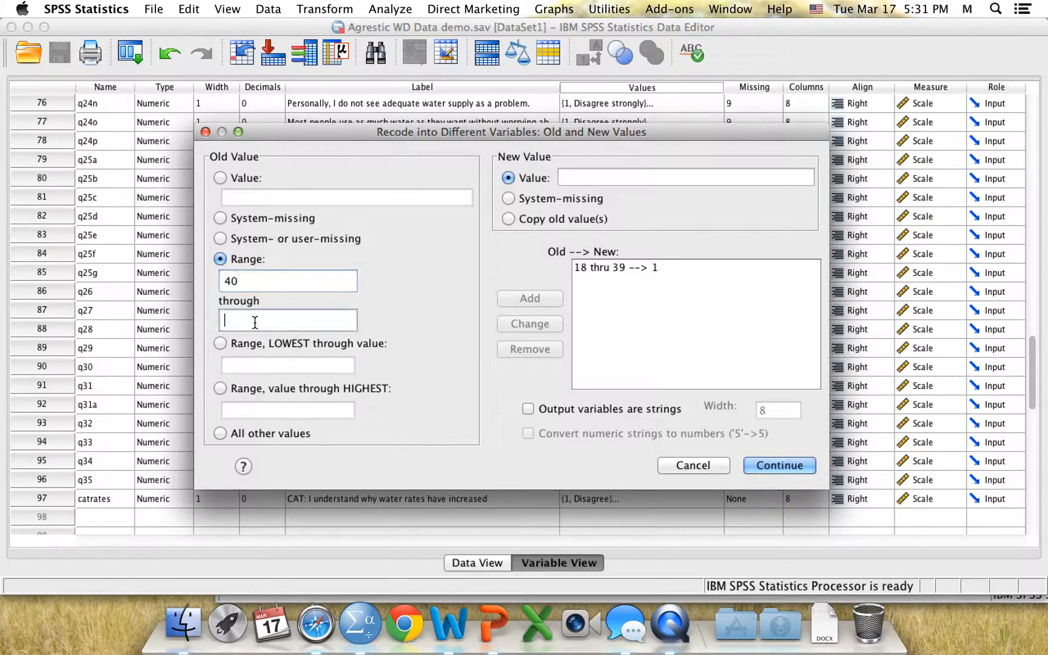
text(86)
click(586, 175)
text(2)
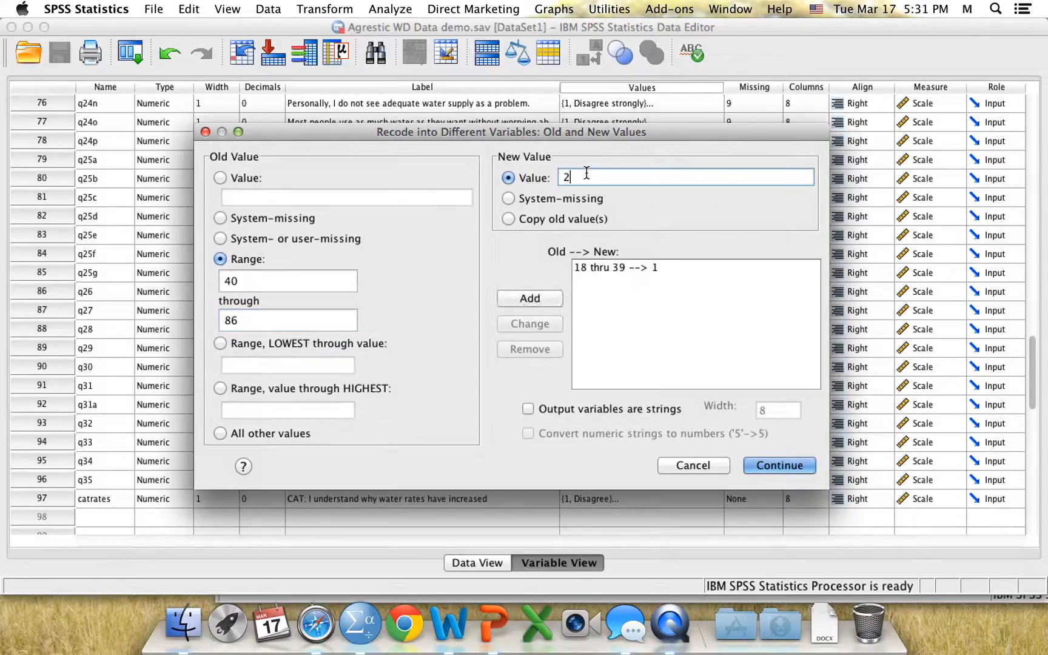
click(537, 299)
Map system-missing to system-missing, then confirm and run the recode
click(291, 217)
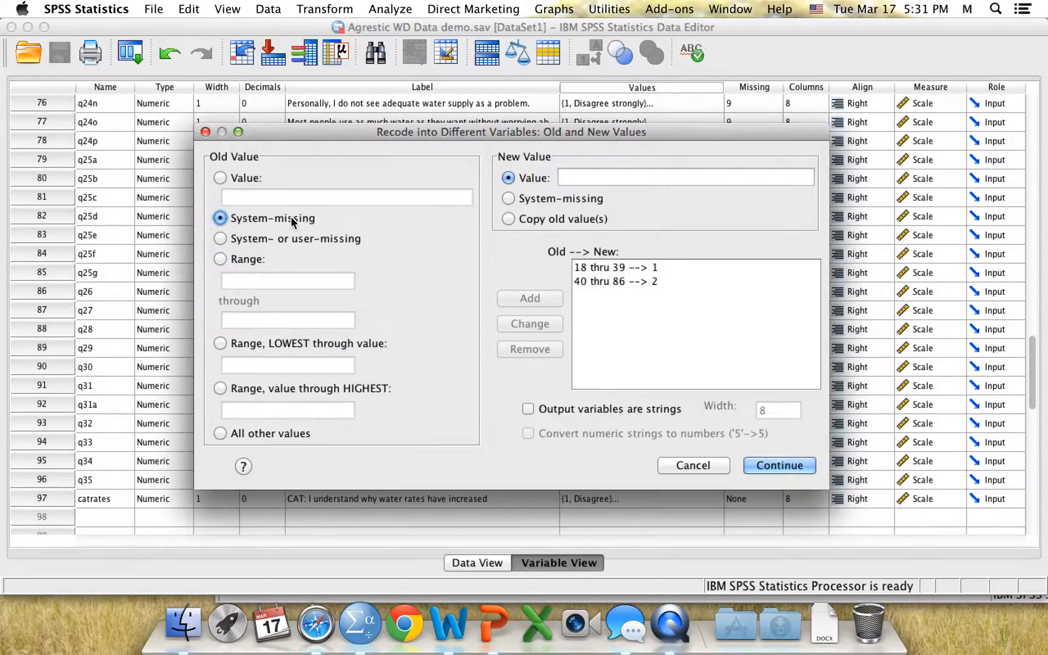
click(549, 198)
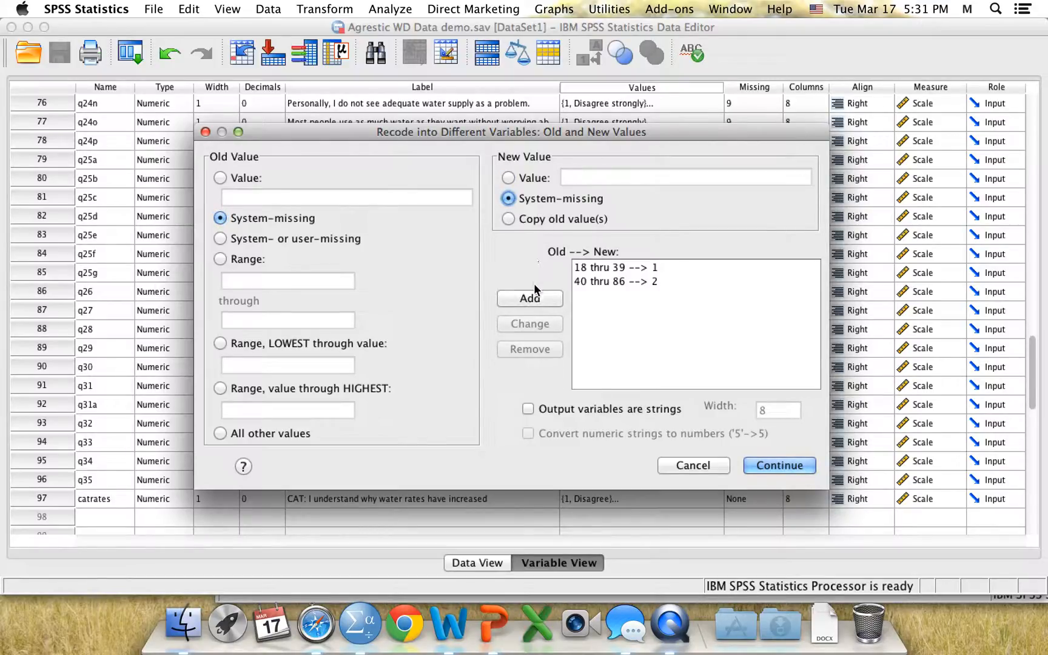
click(533, 300)
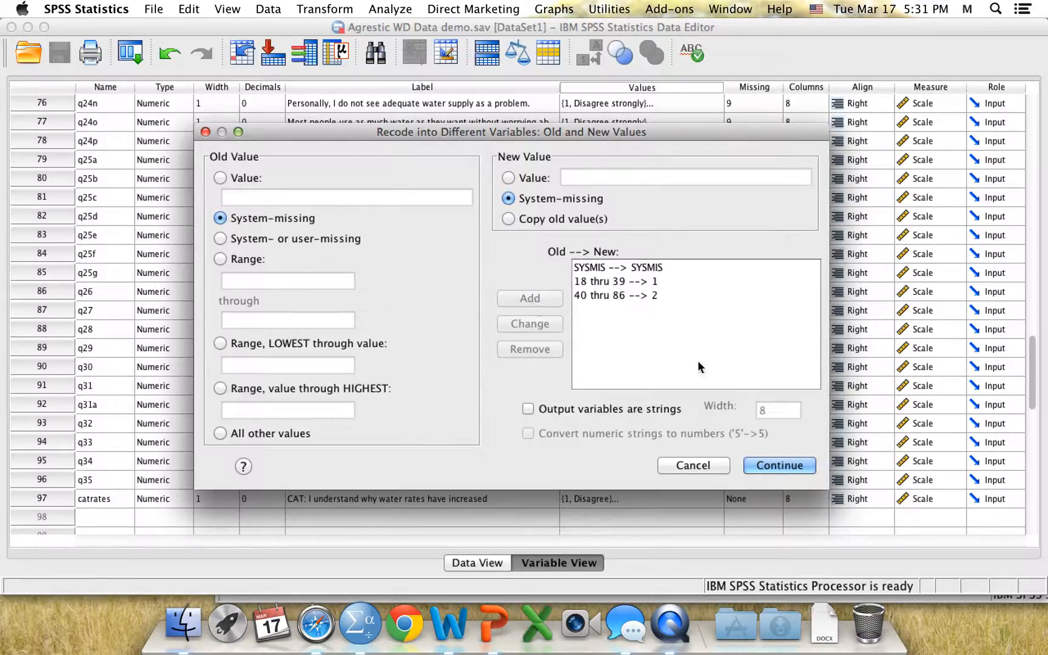
click(772, 465)
click(744, 433)
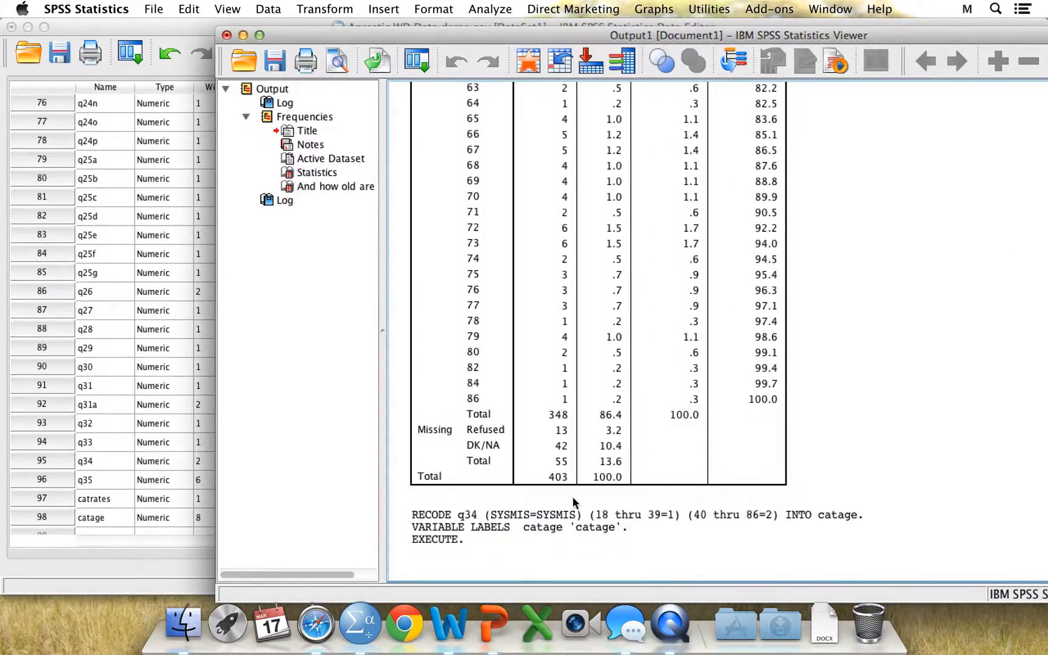
Open the value labels for catage and add value 1 labelled young (18-39)
click(550, 523)
click(171, 26)
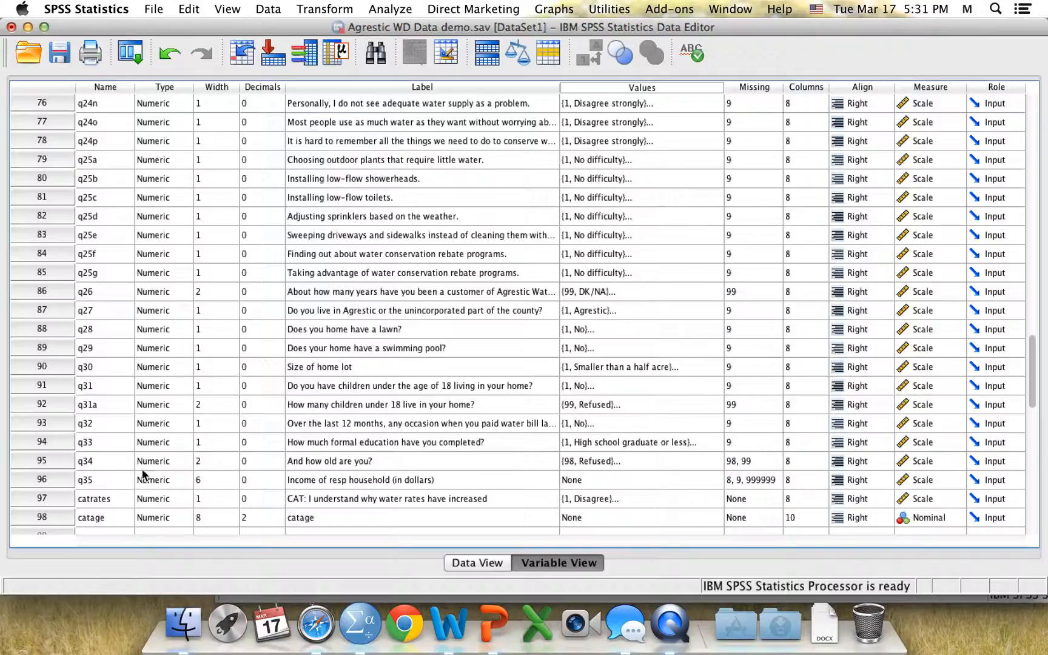
scroll(296, 414, down, 3)
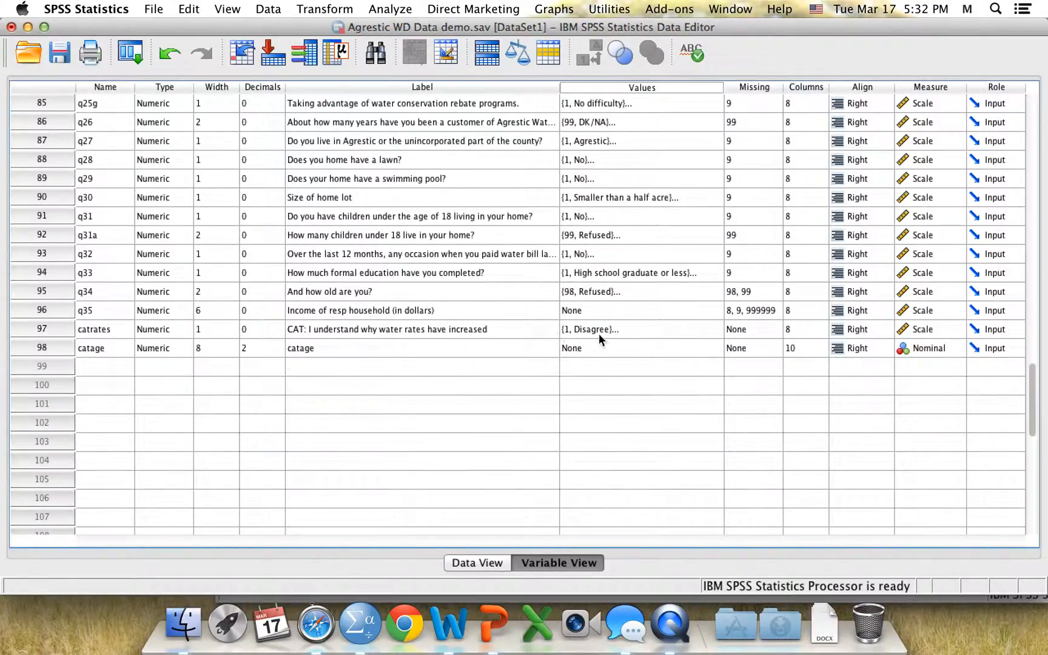
click(617, 344)
click(709, 349)
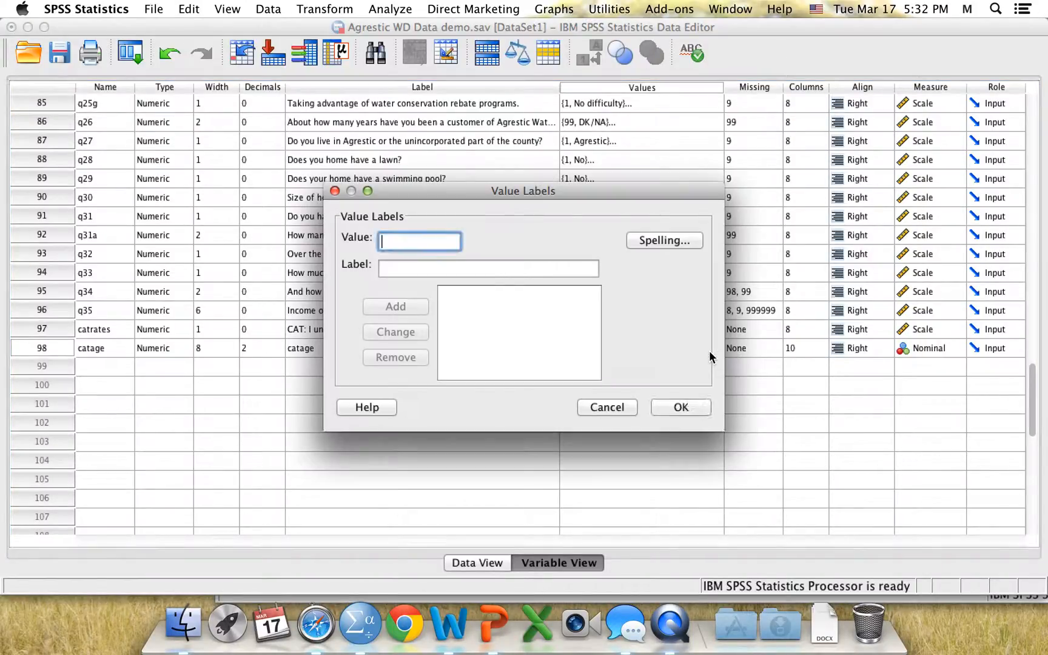
text(1)
click(420, 266)
text(young)
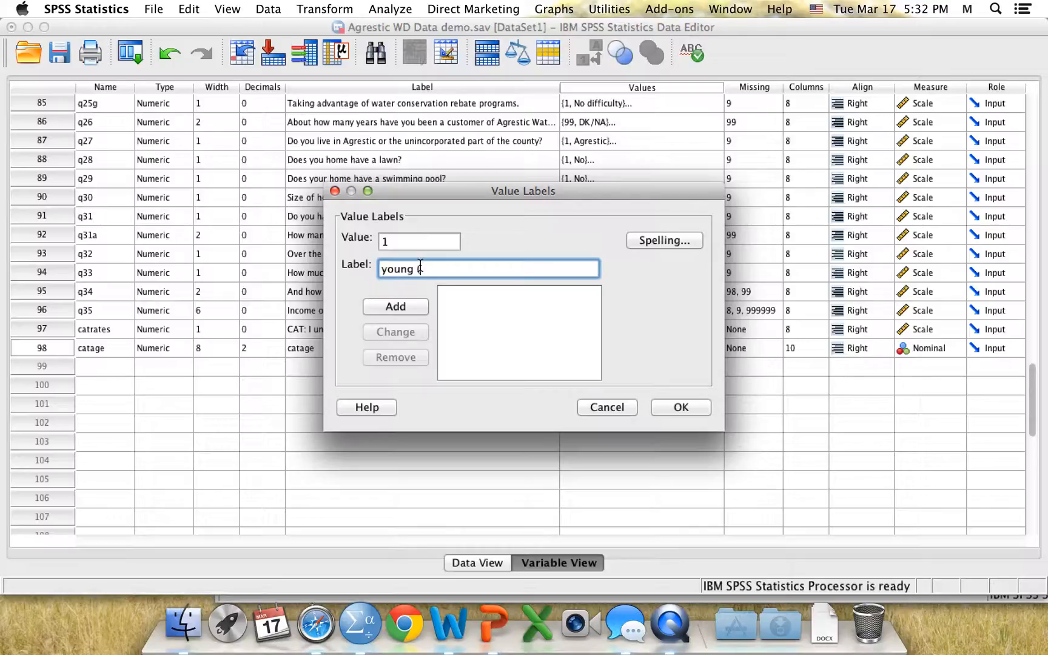
text( (18-39))
click(416, 305)
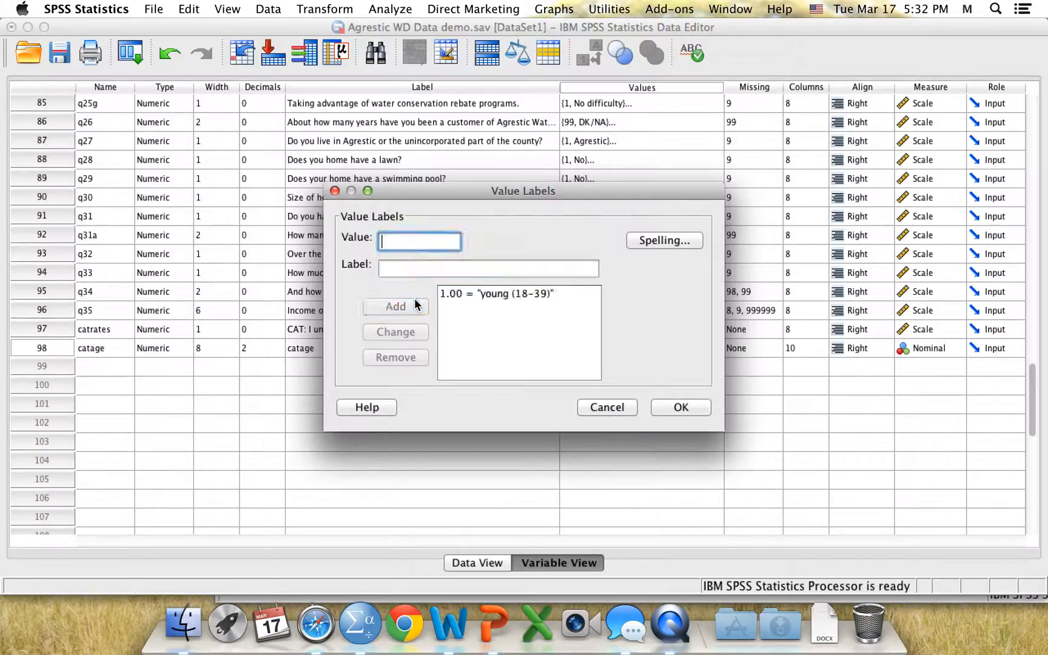
Add value 2 labelled old (40-86) to catage's value labels and confirm
text(2)
click(401, 264)
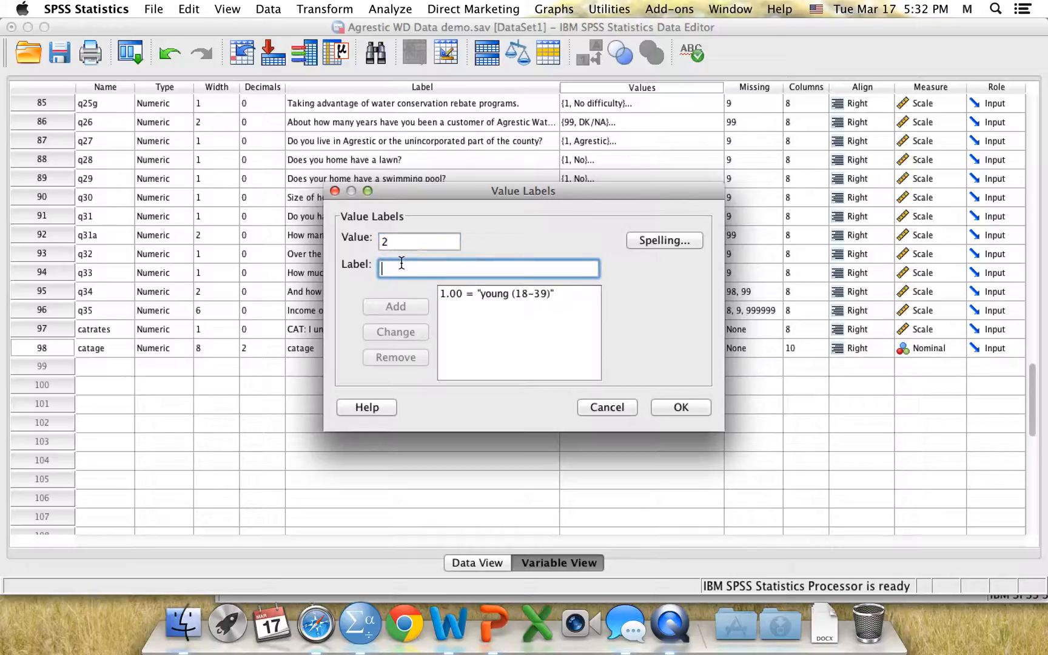
text(old ()
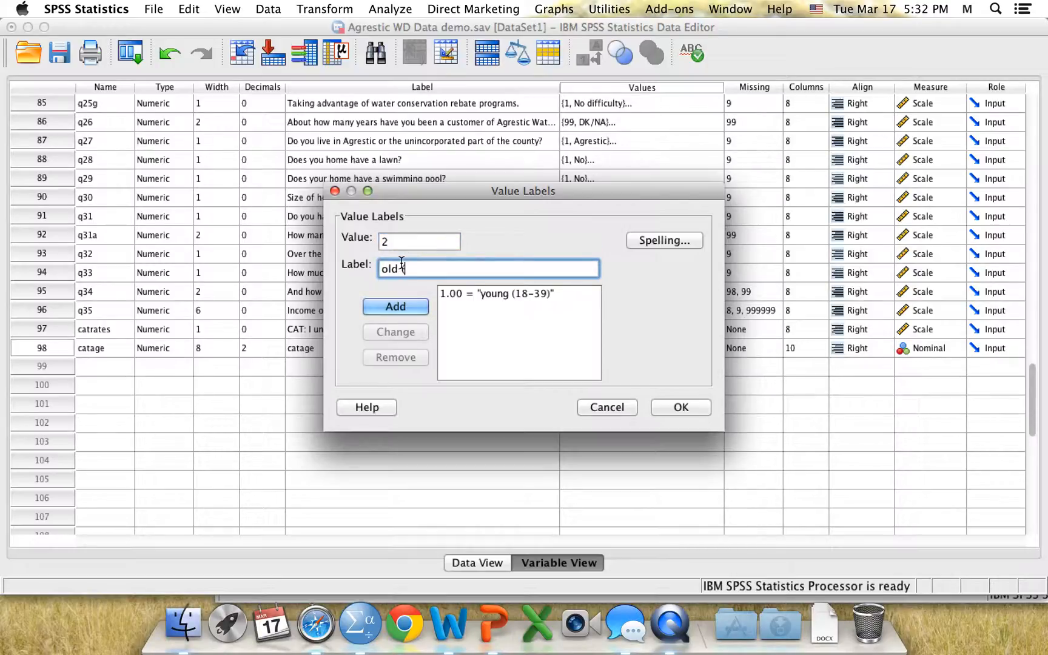
text(40-86))
click(402, 307)
click(677, 407)
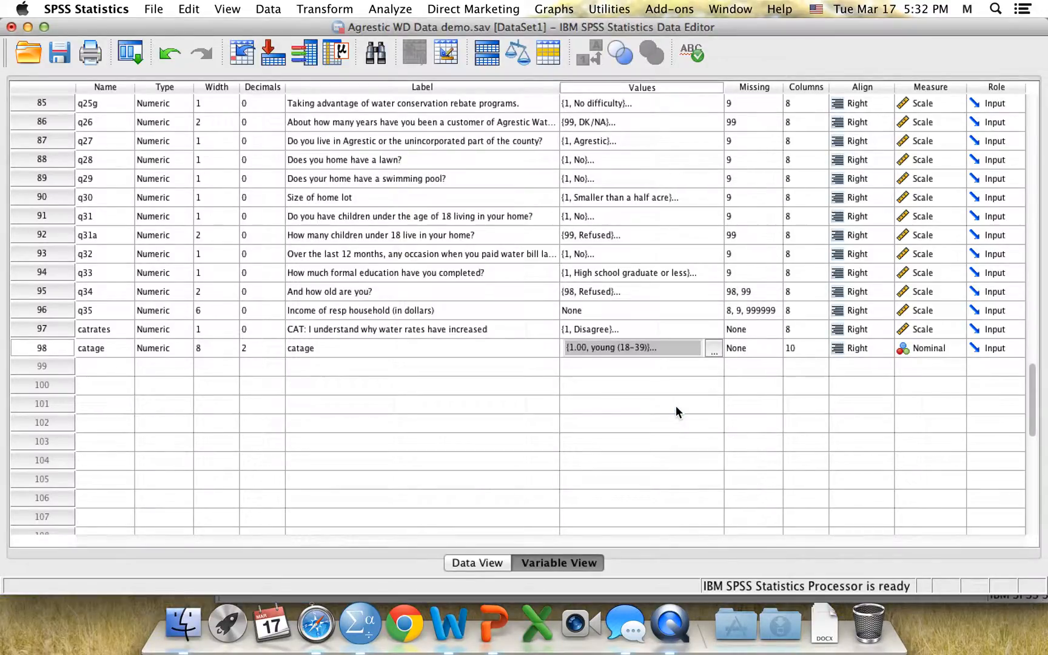
Run Frequencies for catage together with q34 and view the catage frequency table
click(394, 11)
mouse_move(419, 42)
click(617, 44)
drag(562, 85, 562, 194)
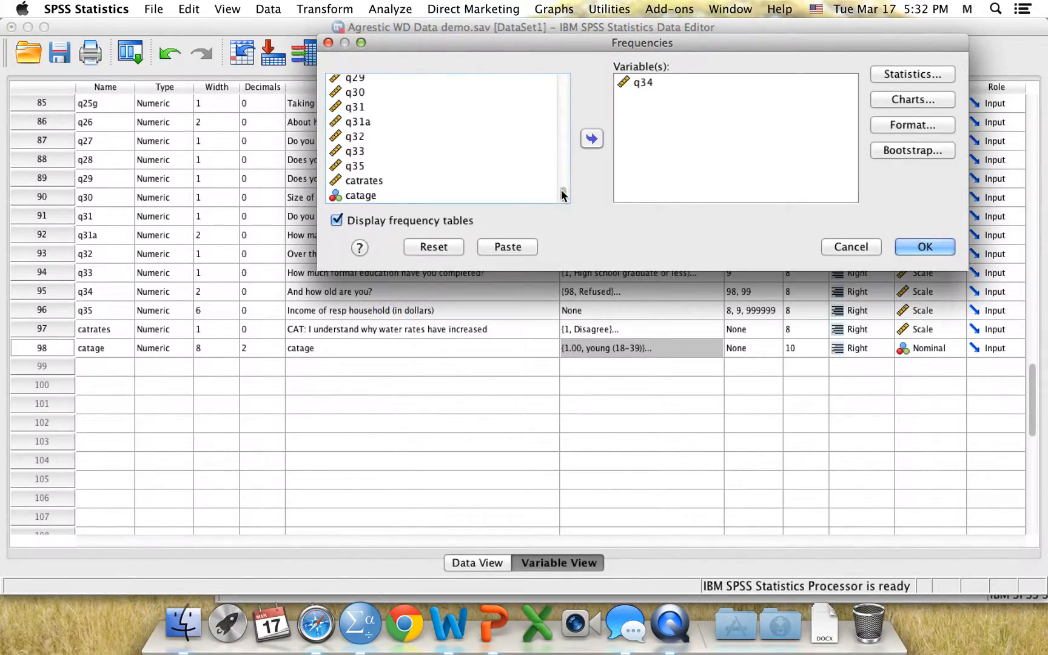
click(361, 195)
click(592, 140)
click(910, 76)
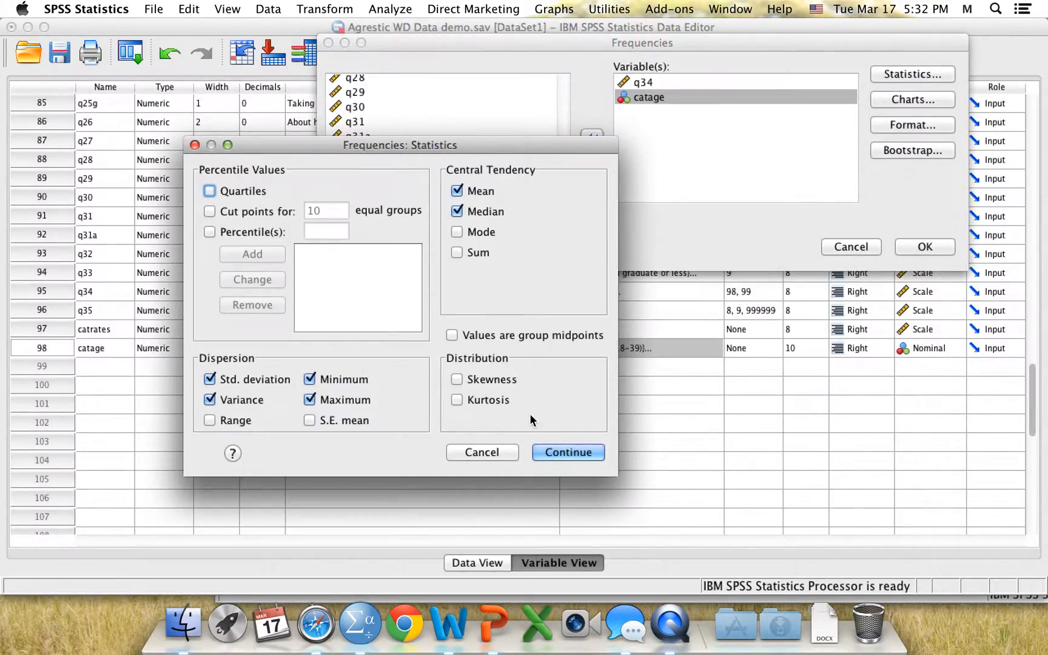
click(553, 452)
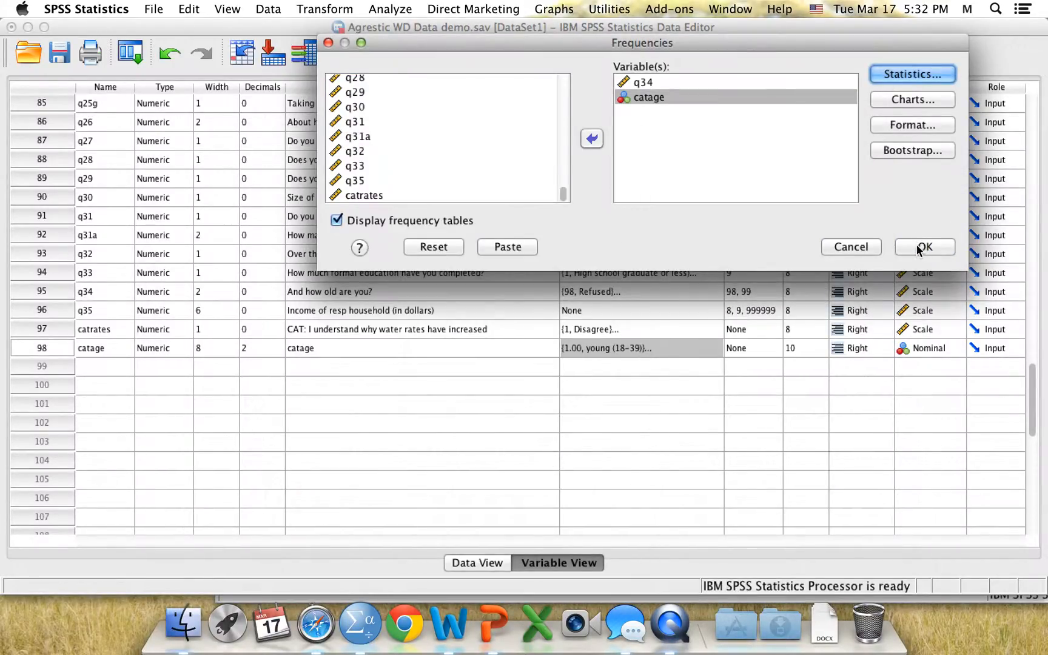
click(919, 247)
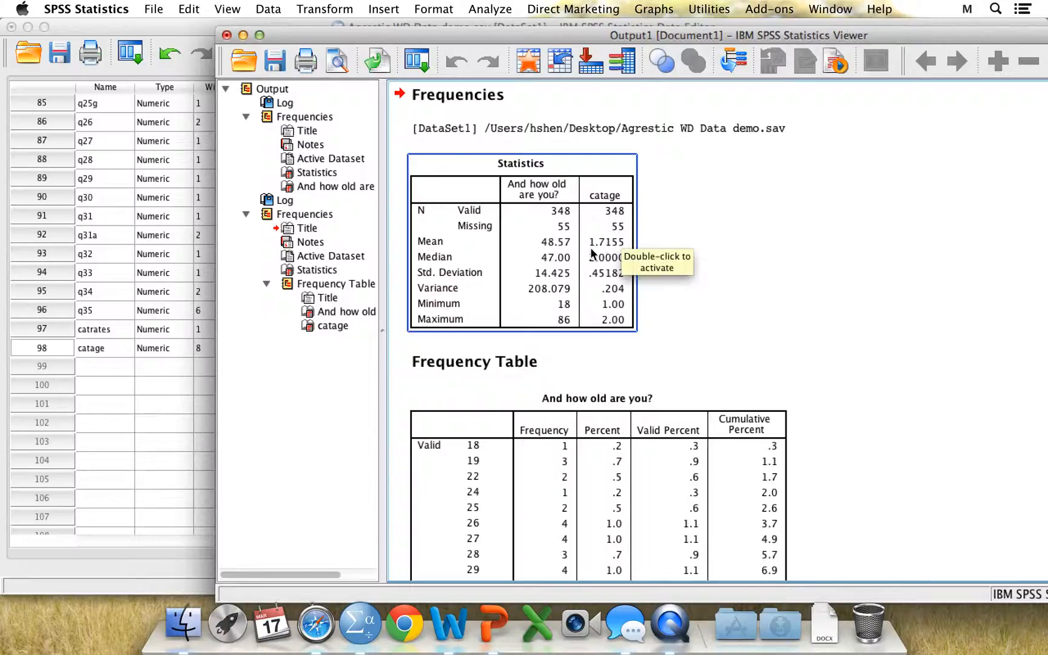
click(330, 326)
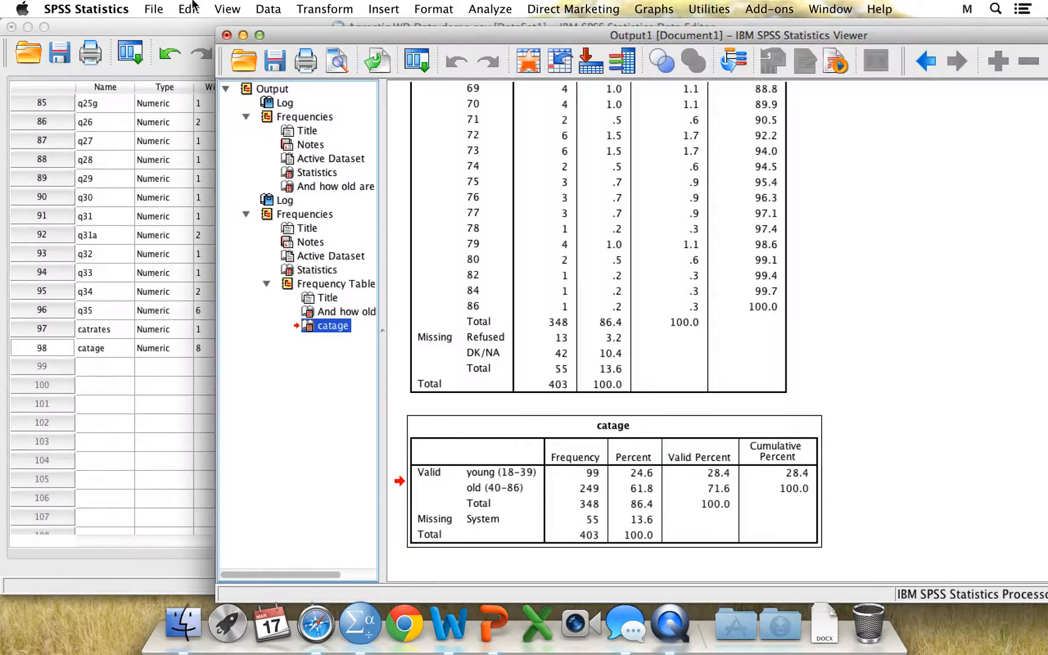
Review the value labels defined for catrates
click(176, 26)
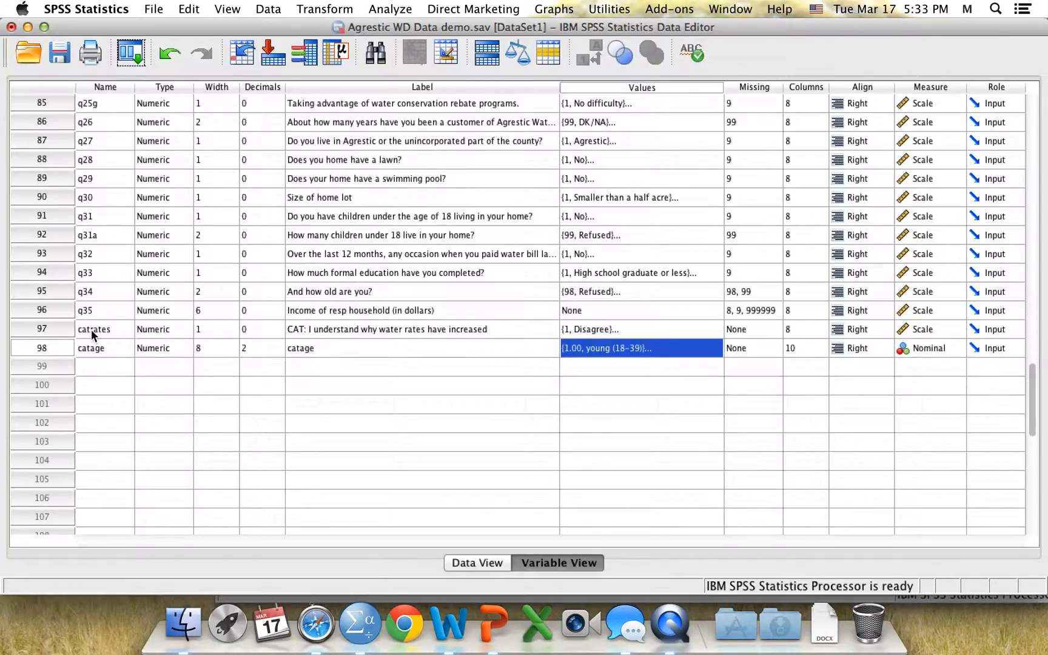
click(665, 329)
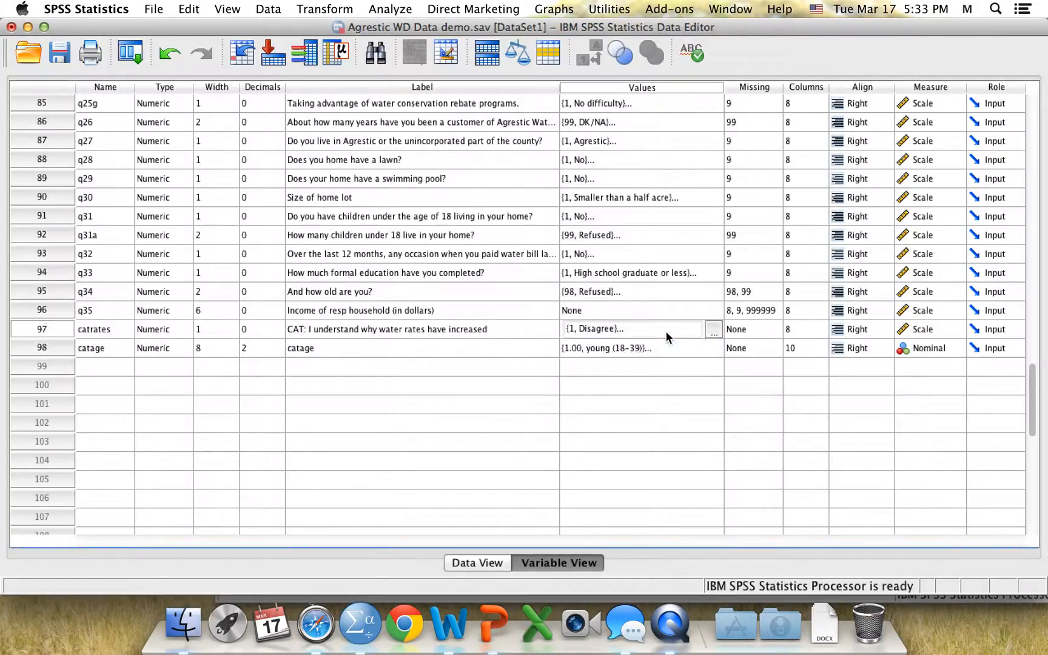
click(711, 329)
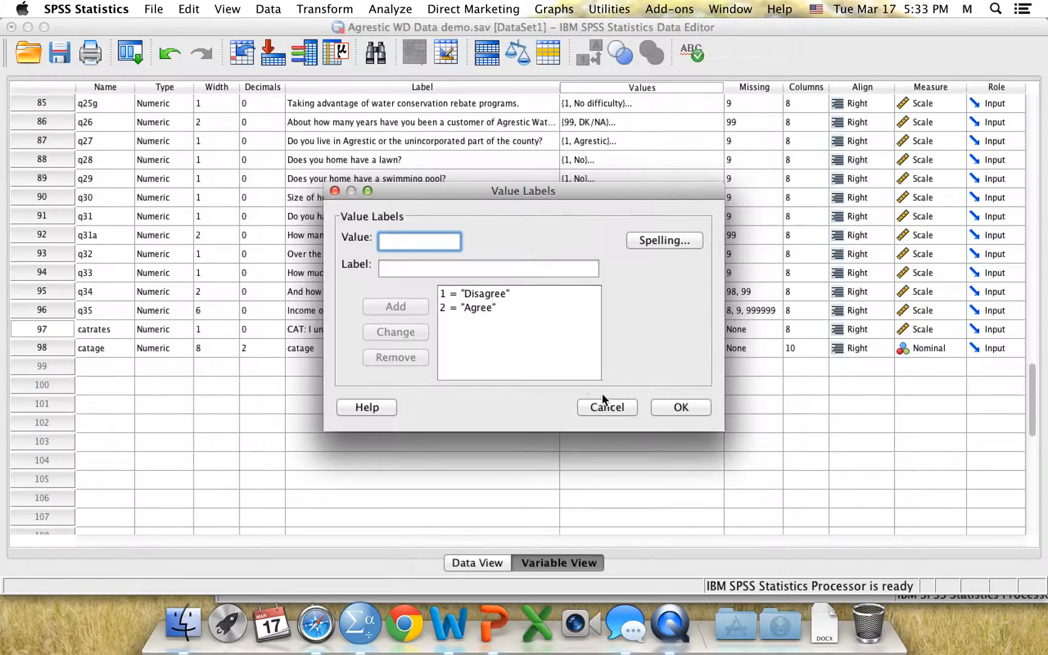
click(671, 407)
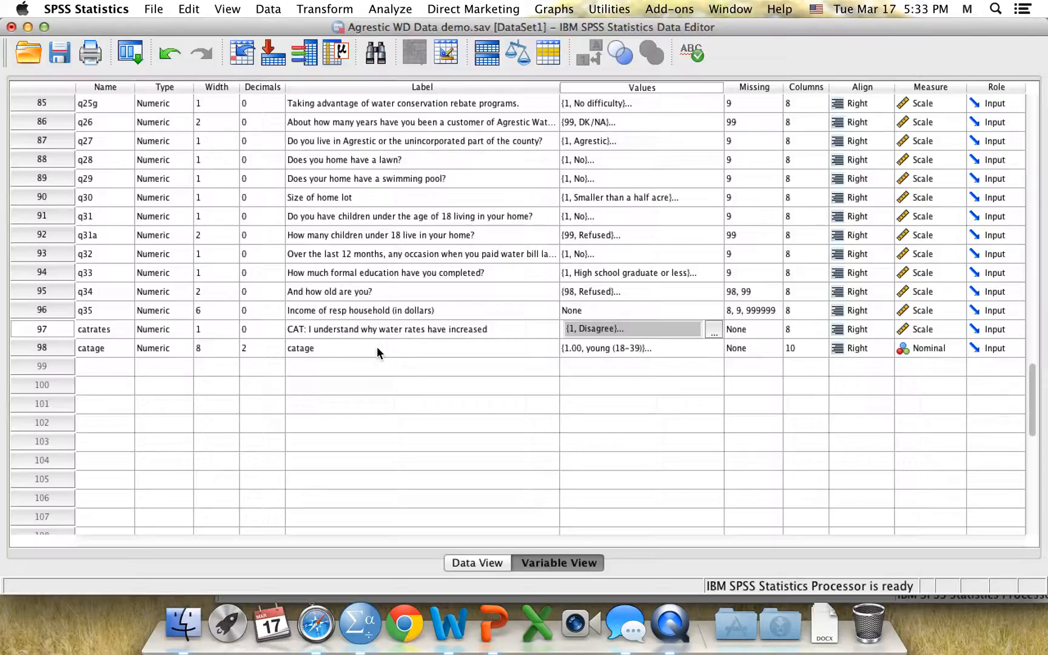
Set up Crosstabs with catrates as row, catage as column, and request the Chi-square statistic
click(391, 11)
mouse_move(515, 44)
click(611, 93)
drag(427, 190, 428, 381)
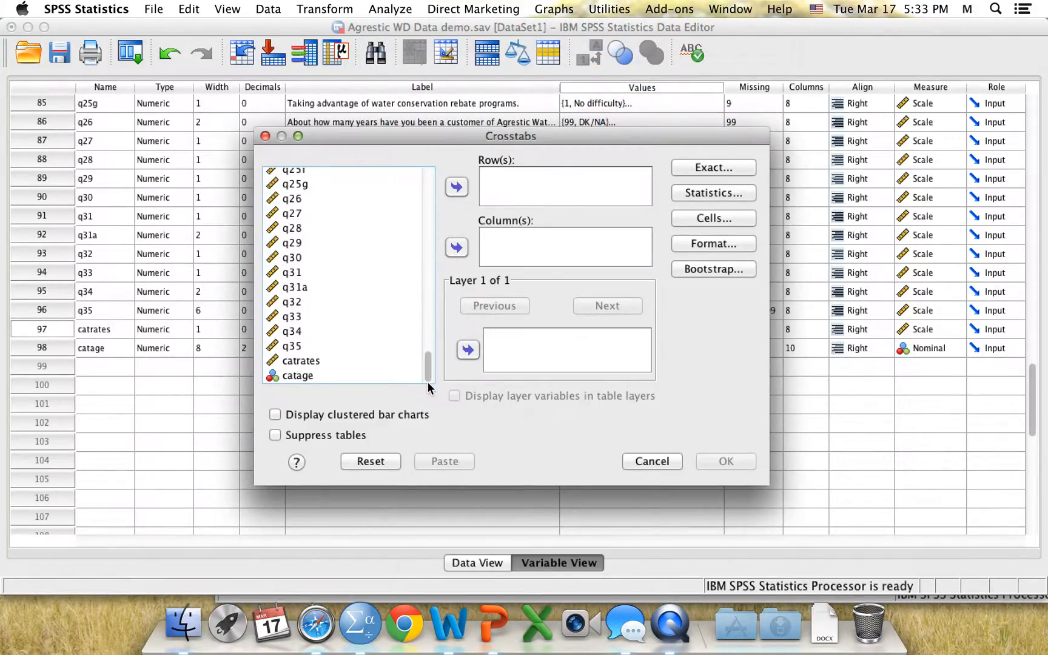
click(293, 375)
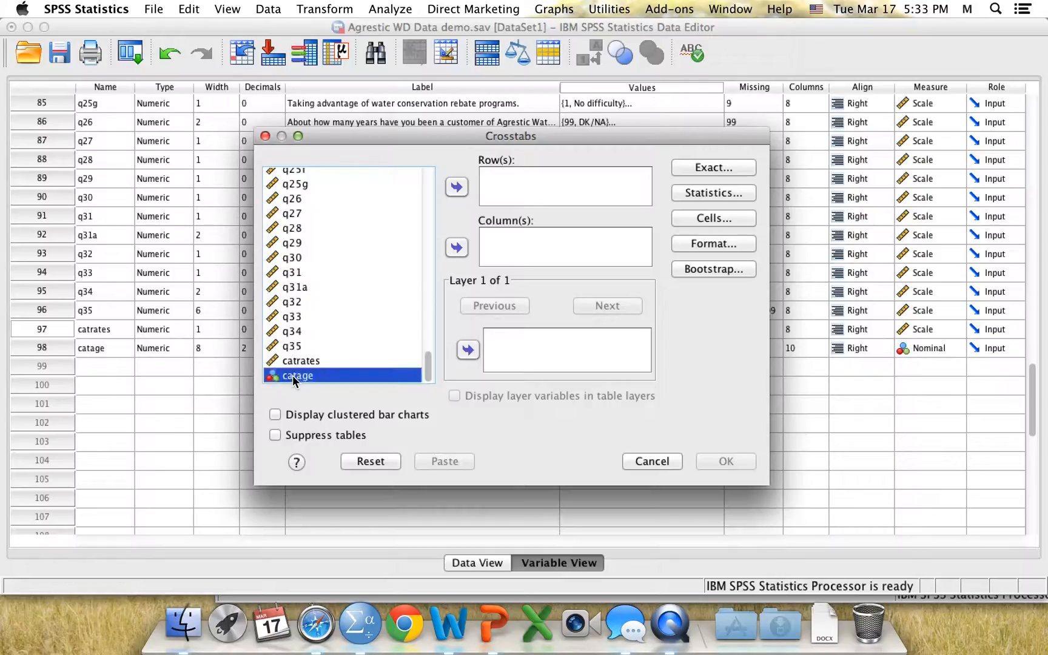
click(457, 248)
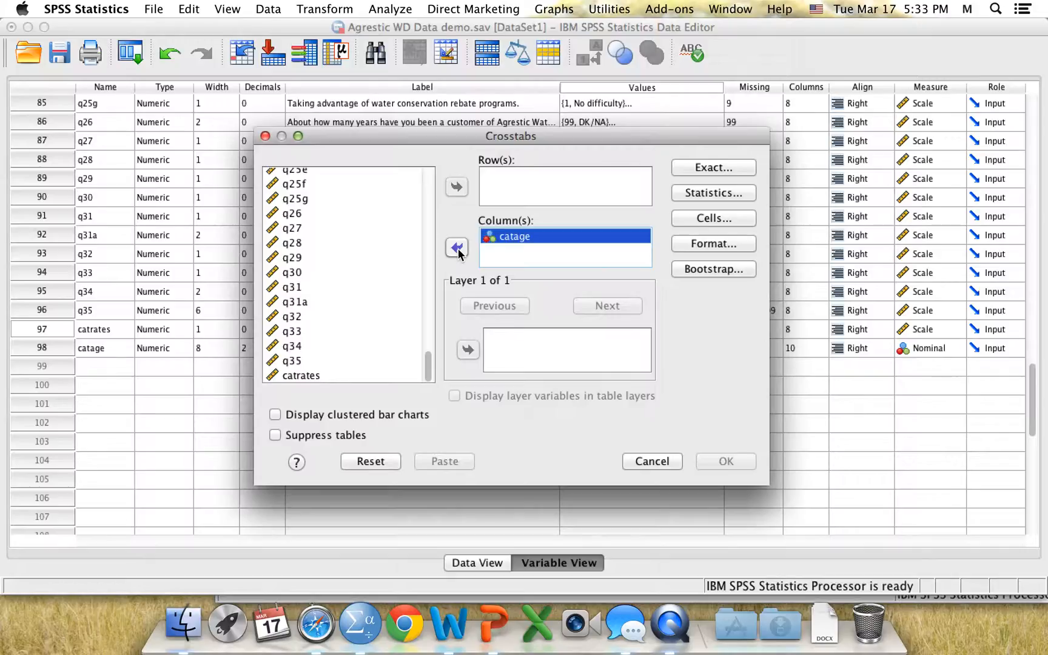
click(299, 375)
click(457, 186)
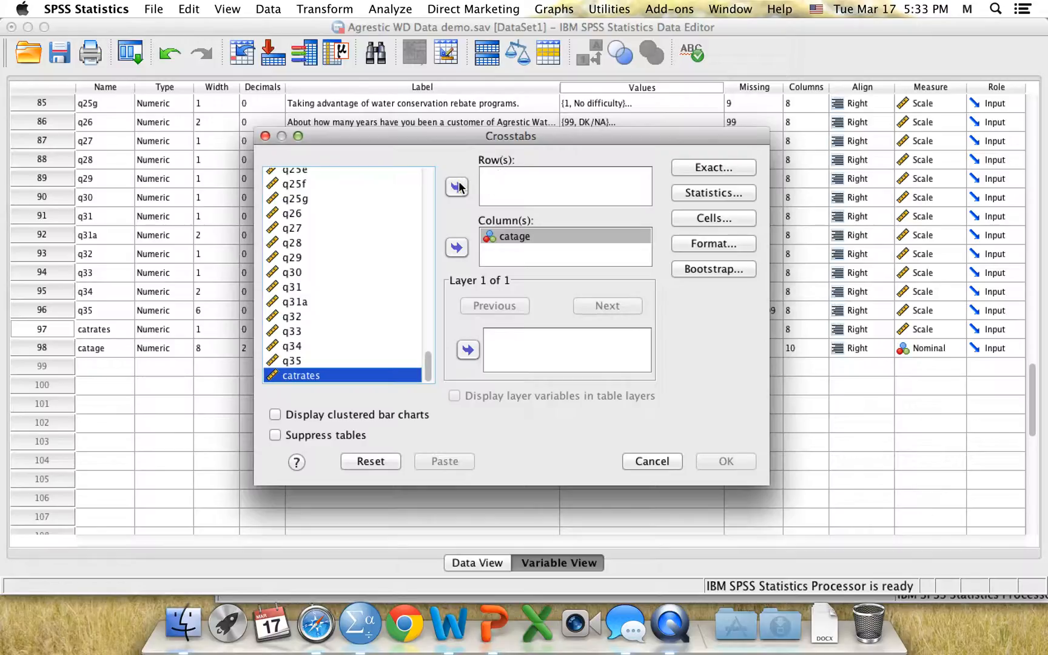
click(722, 193)
click(423, 184)
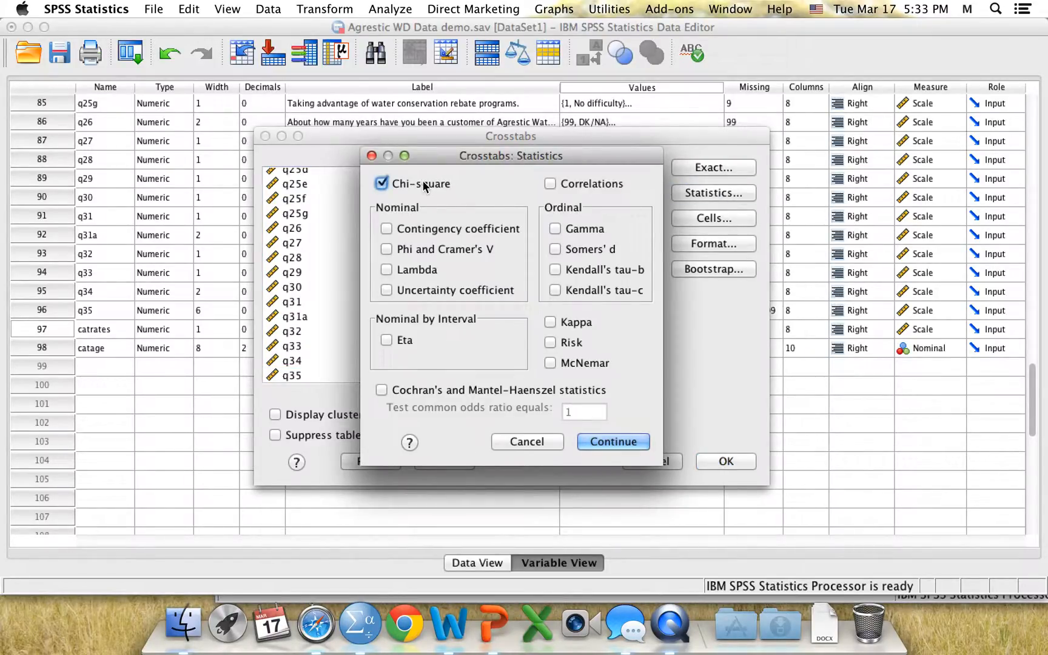
click(609, 443)
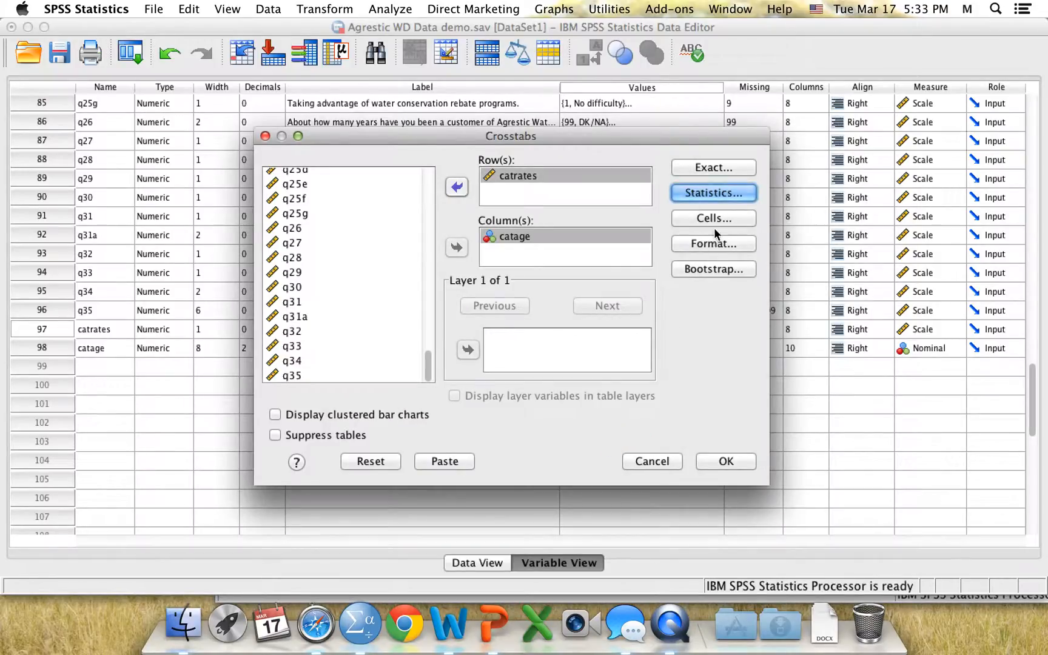
Add row, column and total percentages to the crosstab cells and run the analysis
click(708, 218)
click(348, 296)
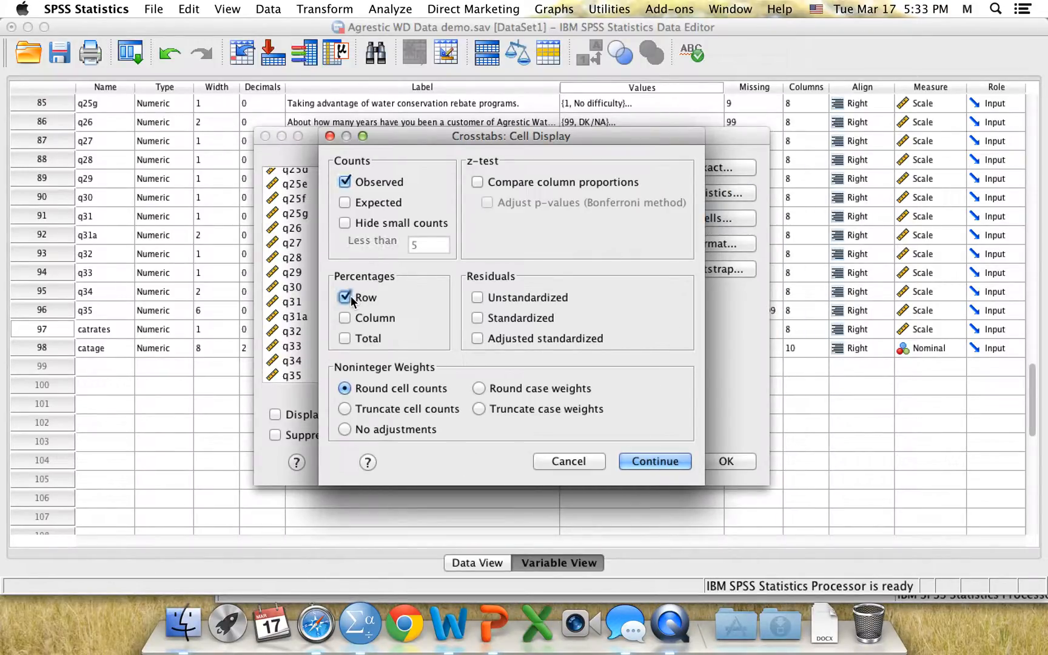
click(352, 313)
click(357, 339)
click(657, 461)
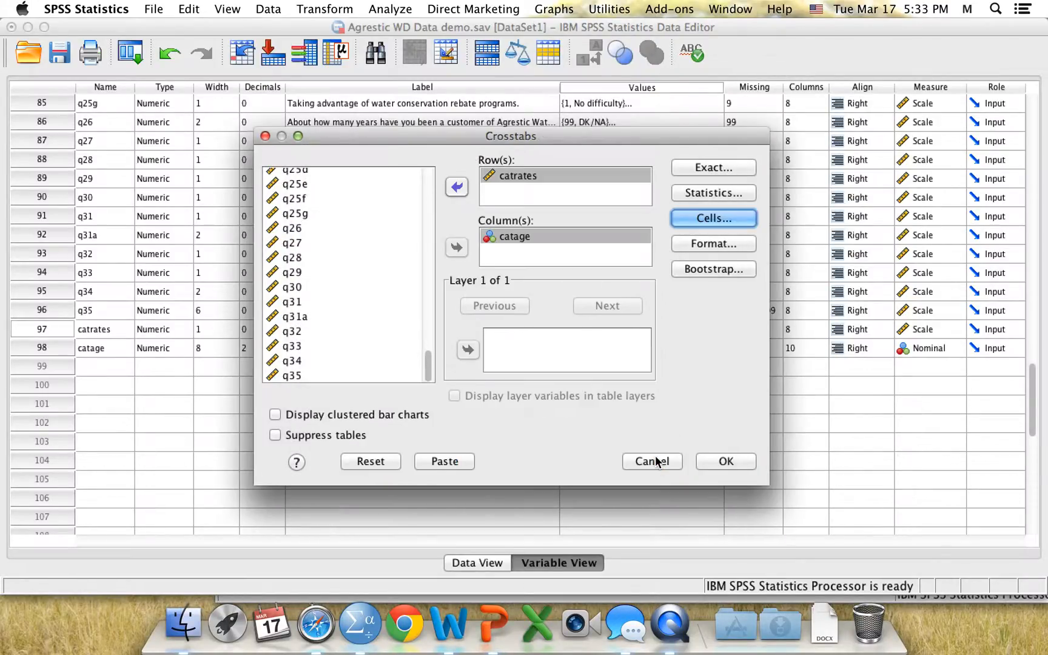
click(718, 460)
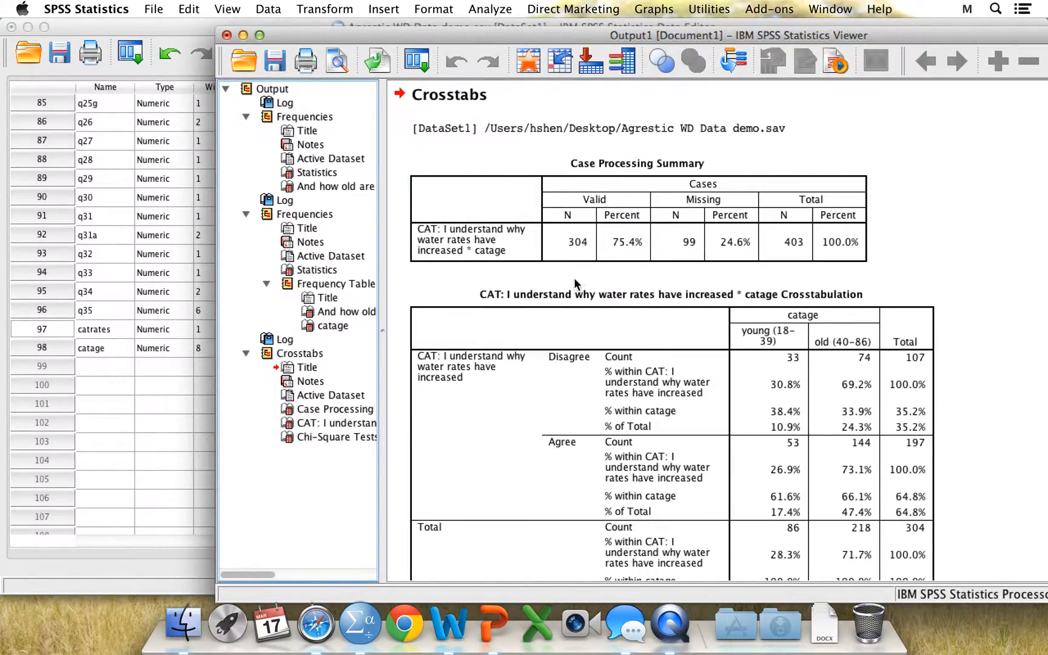
Examine the catrates by catage crosstabulation and the Chi-Square Tests table
drag(526, 32, 437, 23)
click(568, 316)
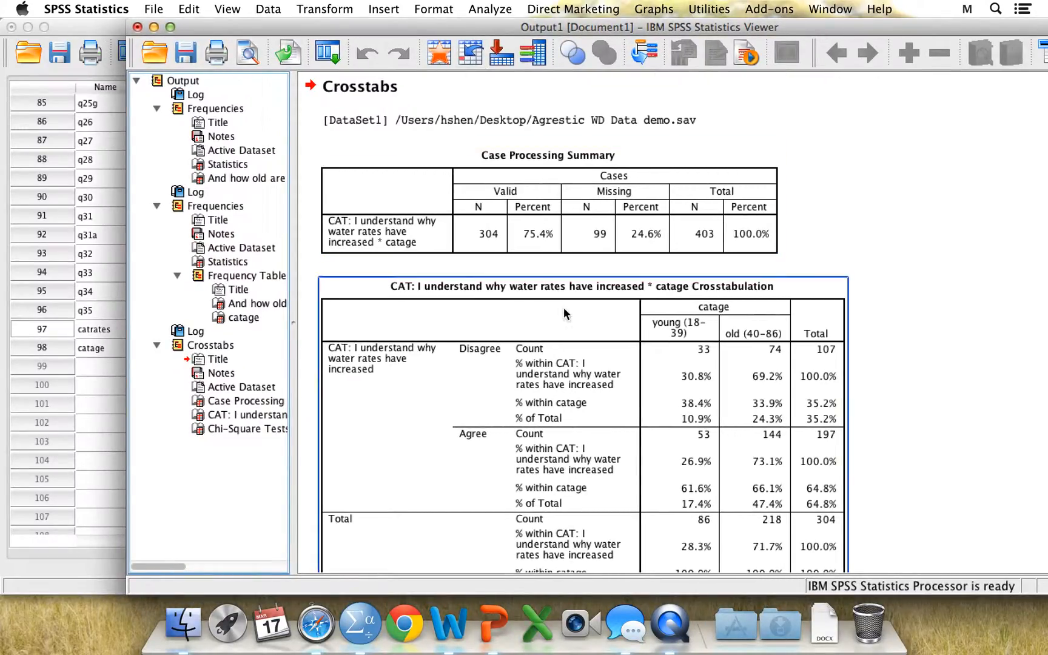
click(572, 274)
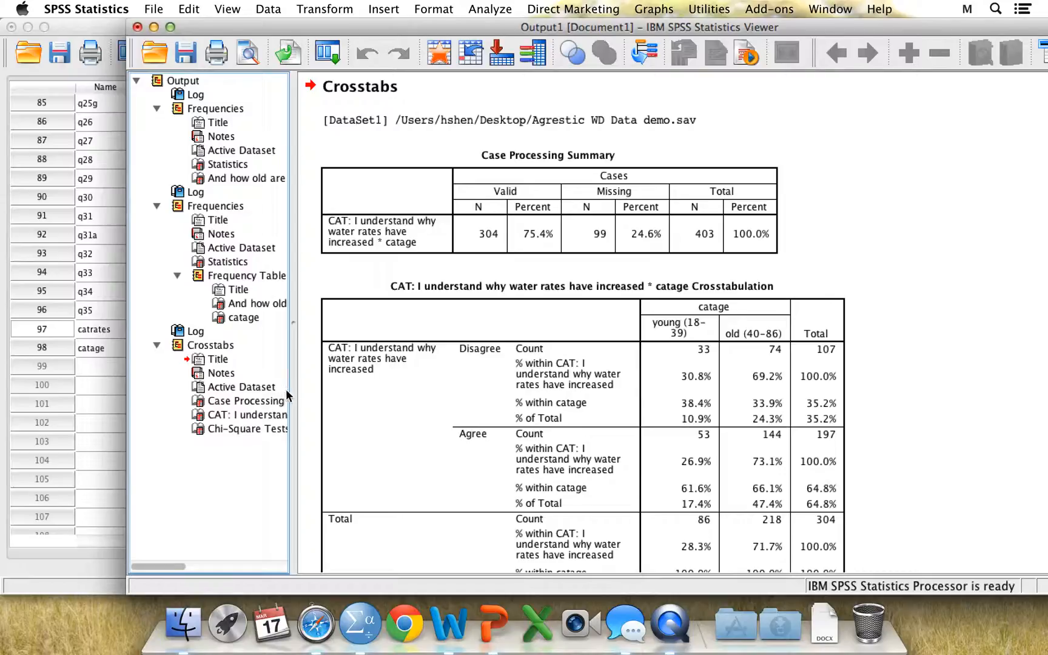
drag(296, 536, 366, 540)
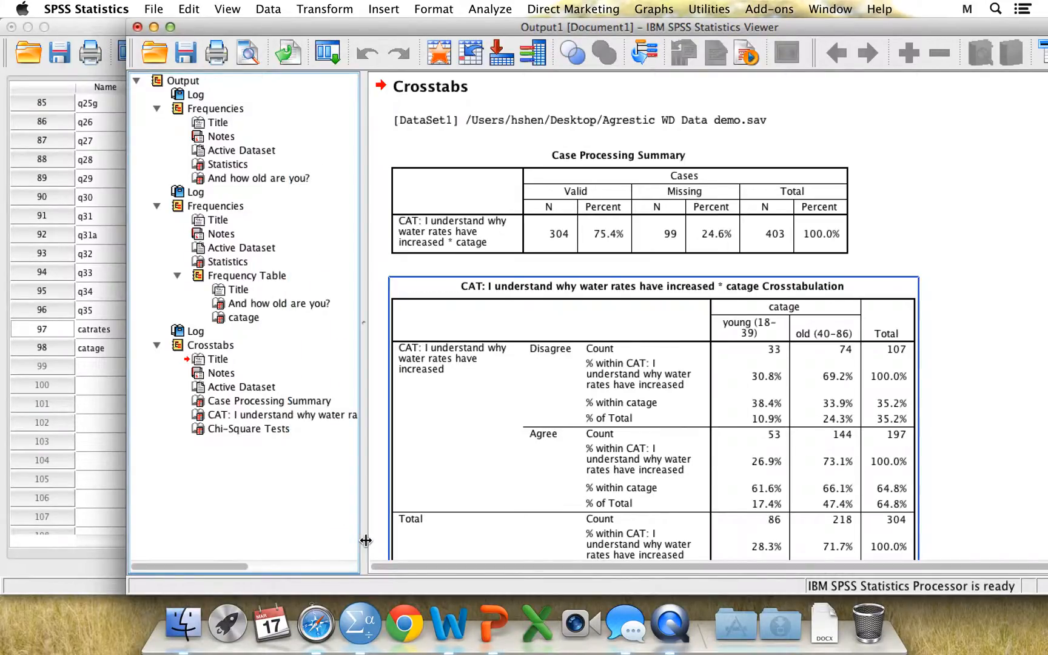
click(243, 414)
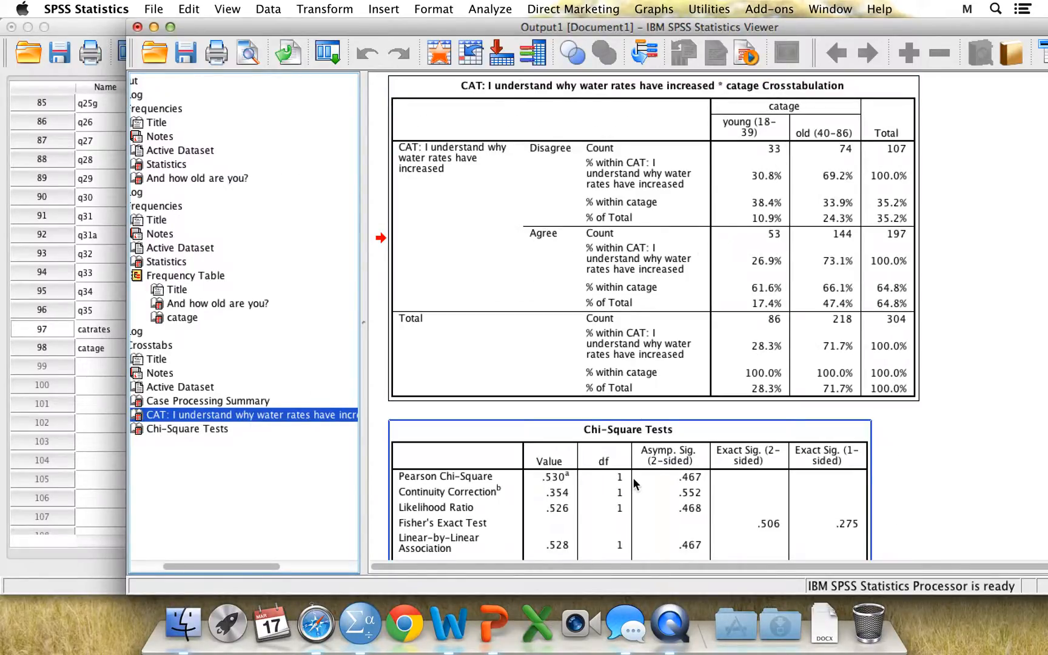
click(195, 431)
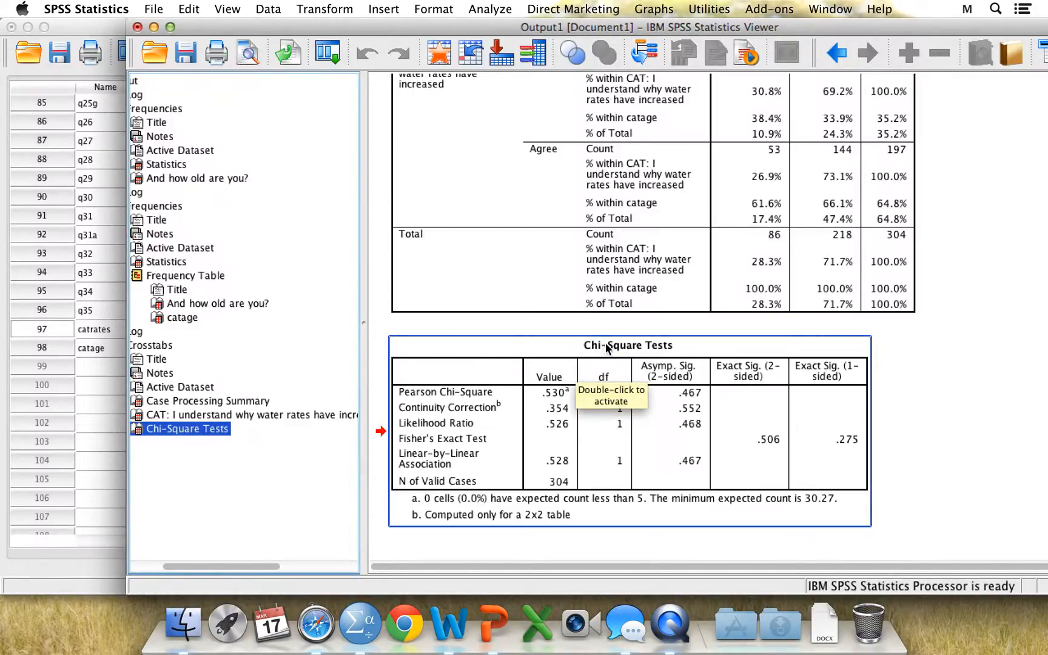
click(607, 347)
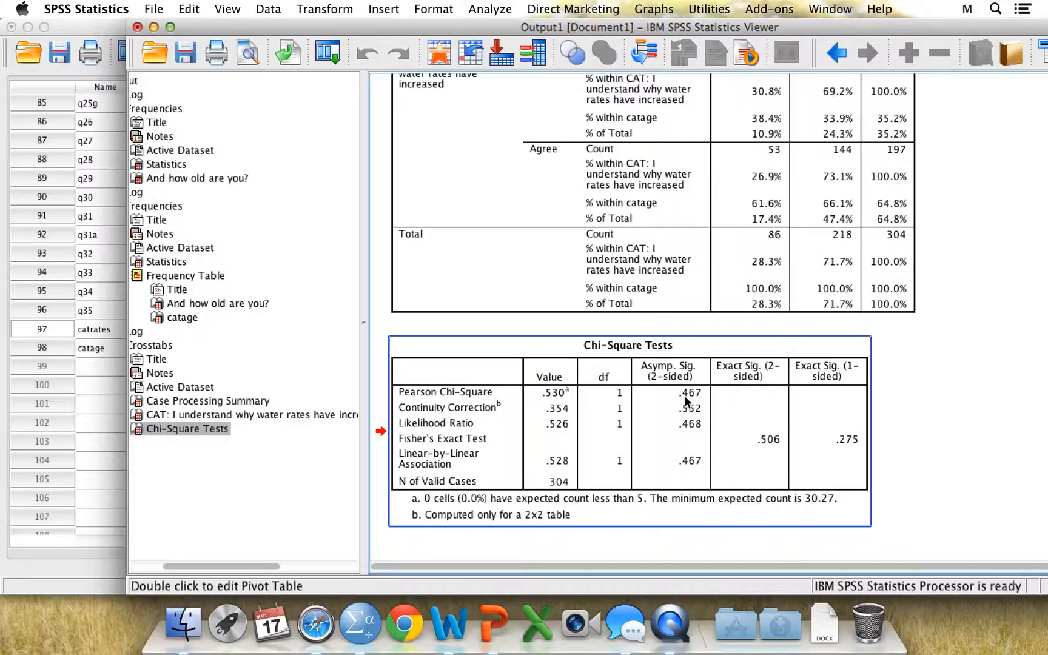
click(779, 267)
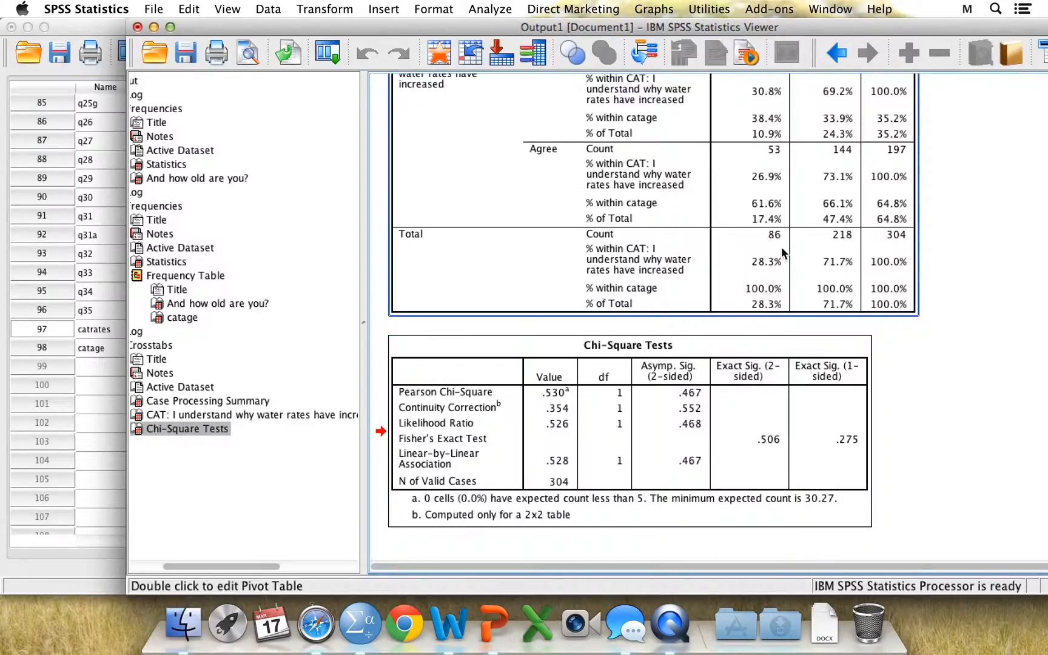
scroll(783, 251, up, 2)
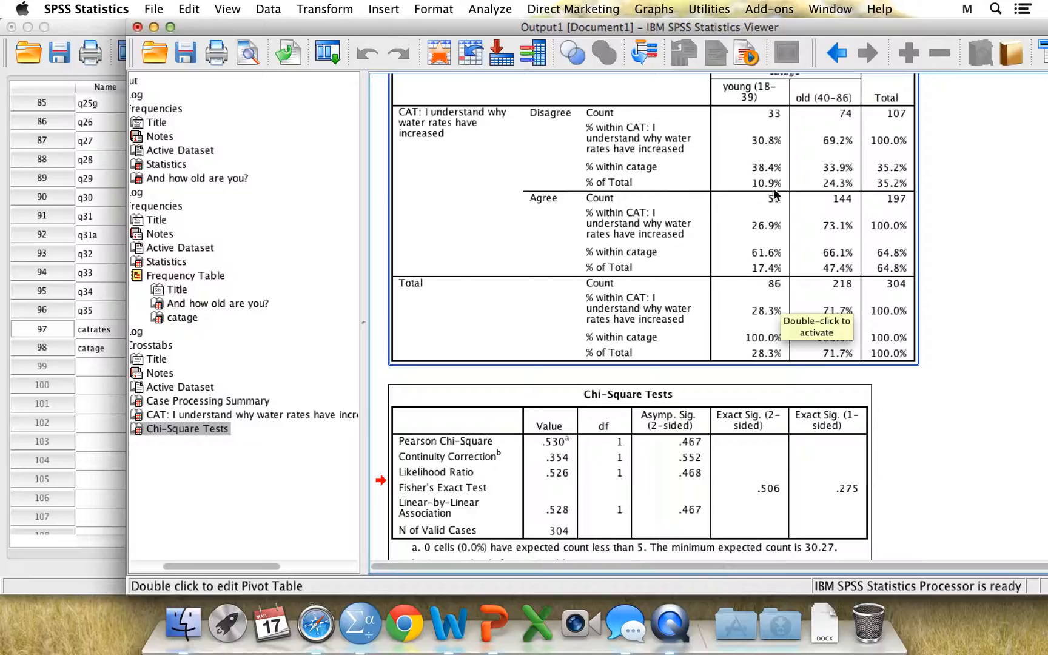
scroll(774, 194, up, 3)
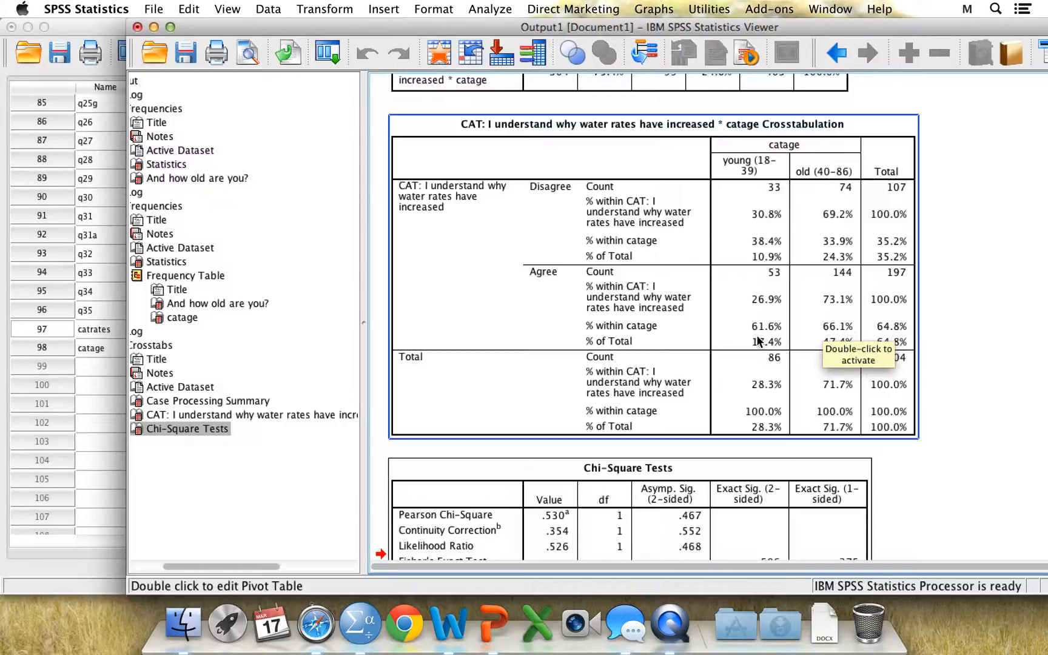
Review the within-catage percentages and the chi-square values in the crosstabulation output
click(731, 449)
click(723, 468)
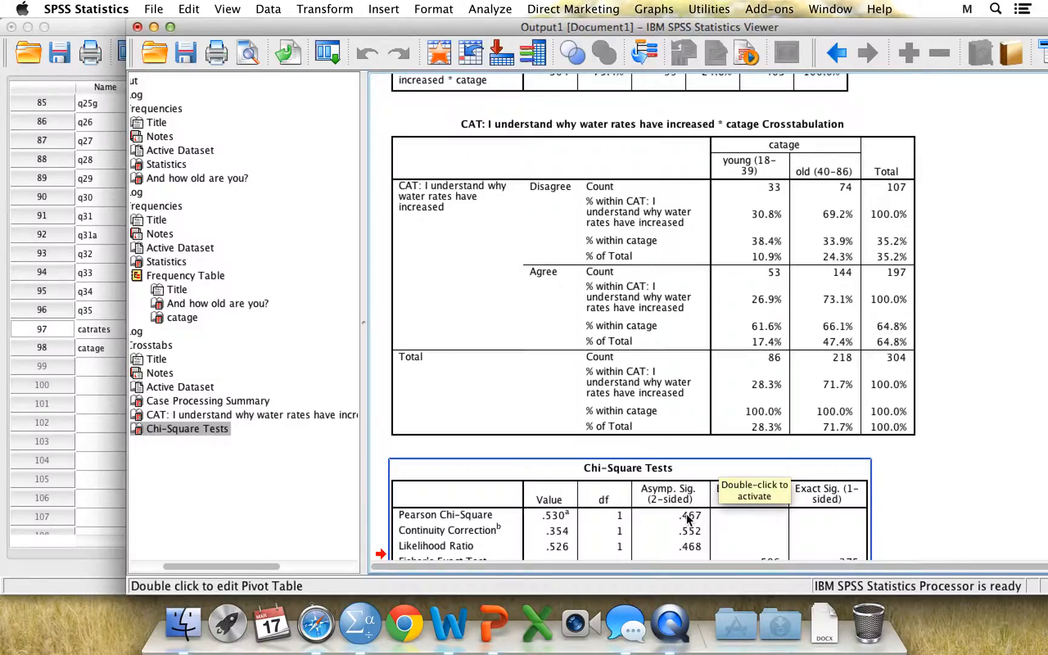
click(774, 341)
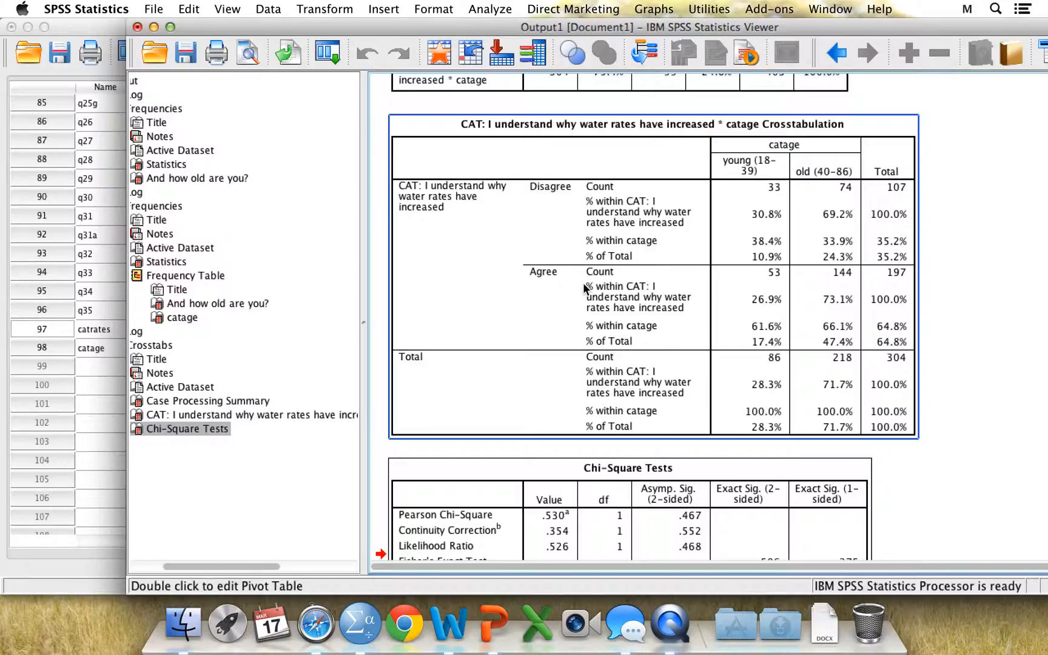
Run a bivariate Pearson correlation between age q34 and household income q35, then minimize the output viewer
click(74, 24)
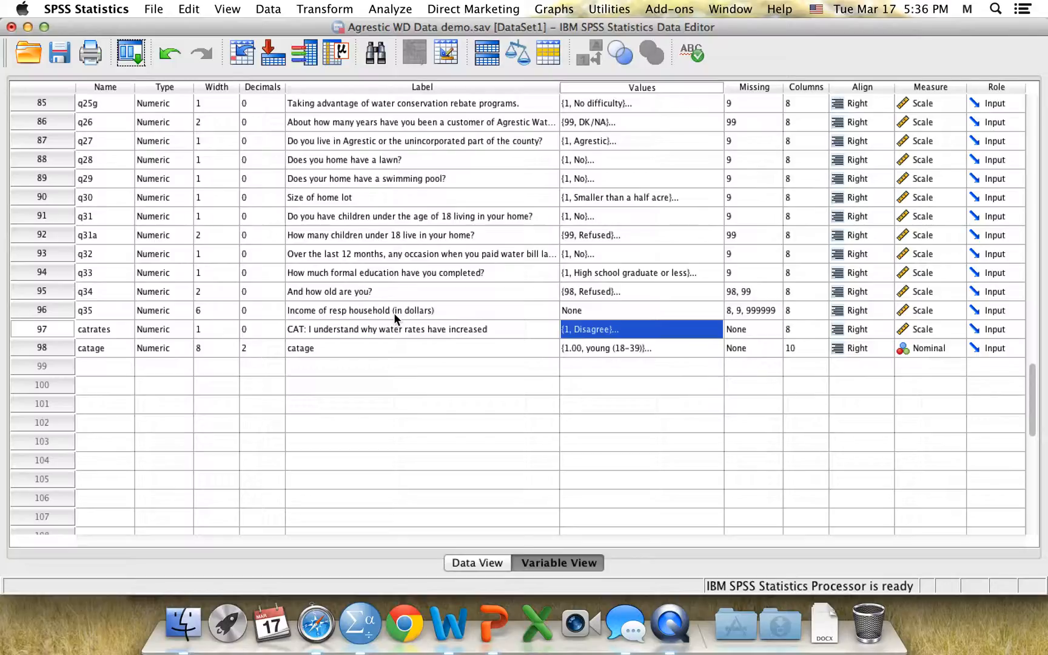
click(395, 12)
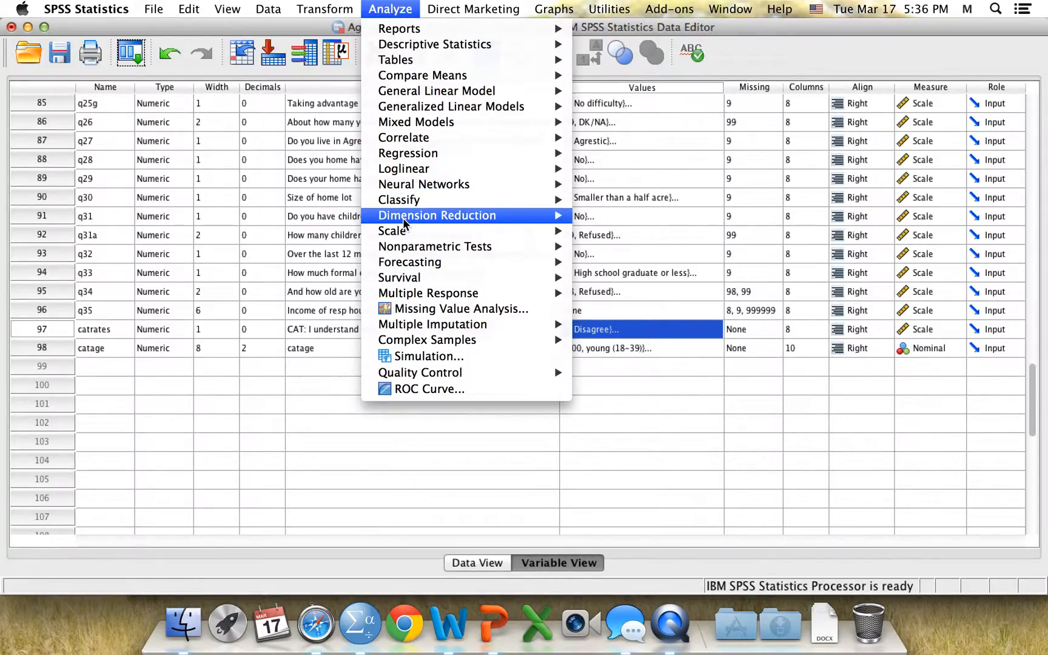
mouse_move(411, 157)
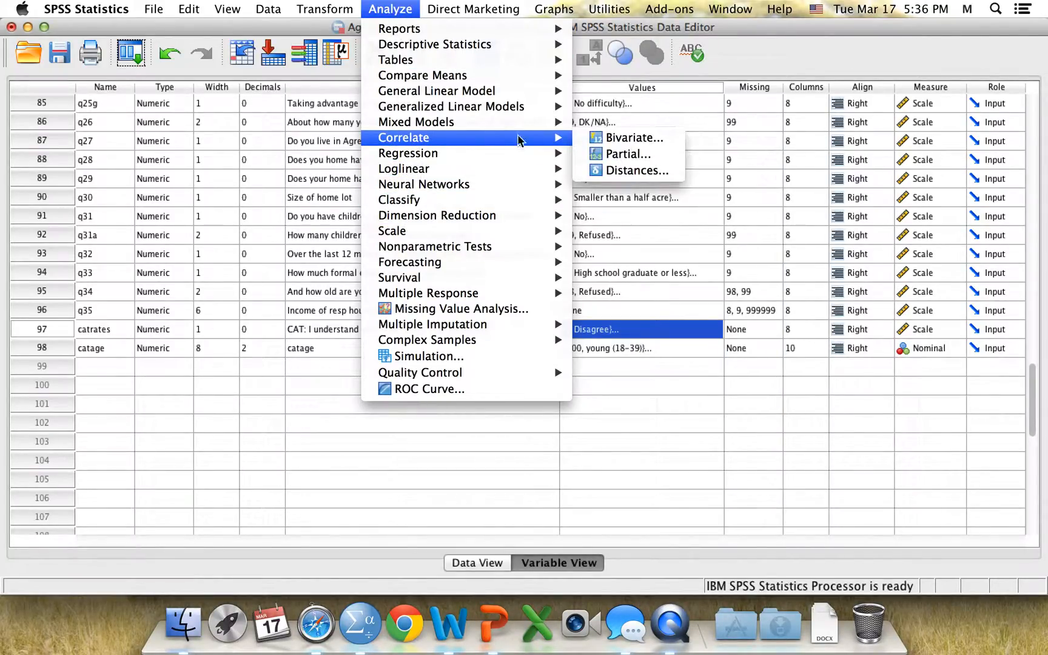
click(602, 144)
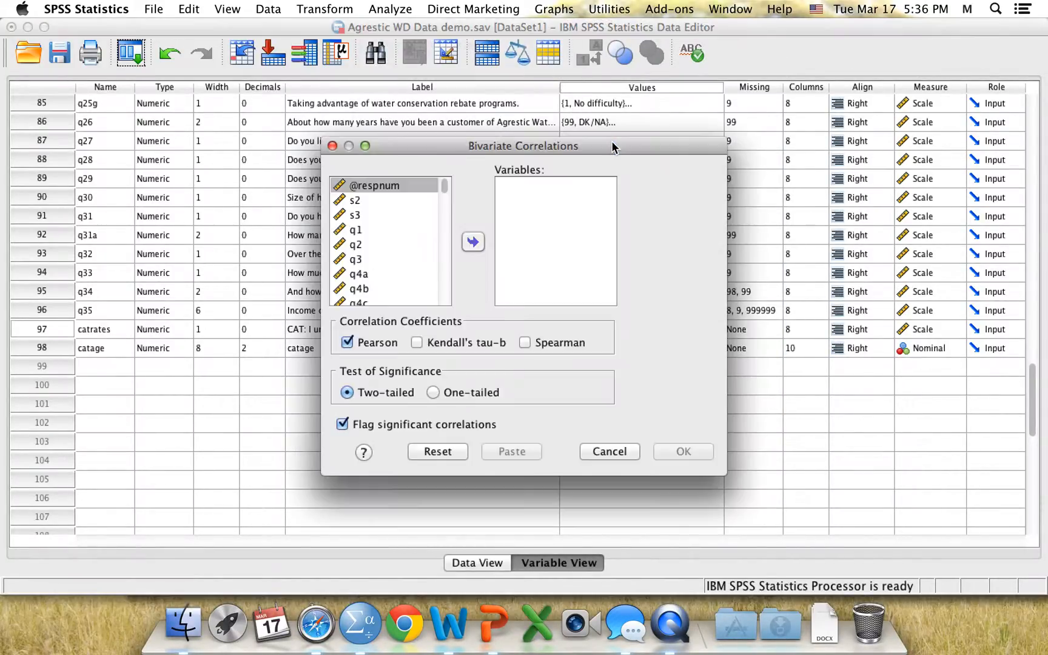
scroll(444, 193, down, 20)
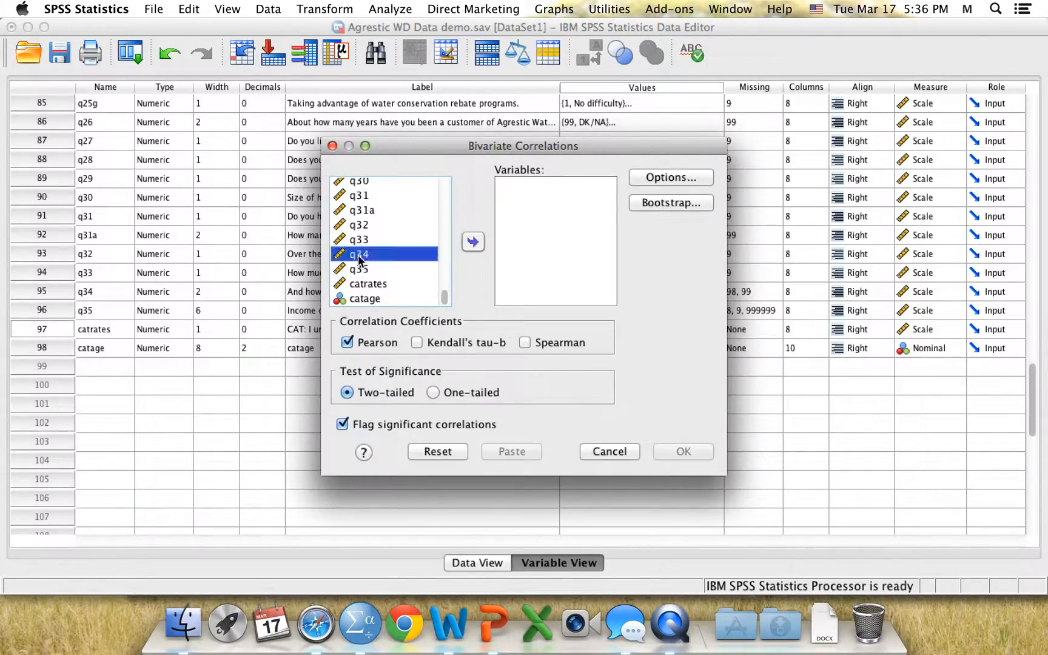
click(362, 256)
click(474, 243)
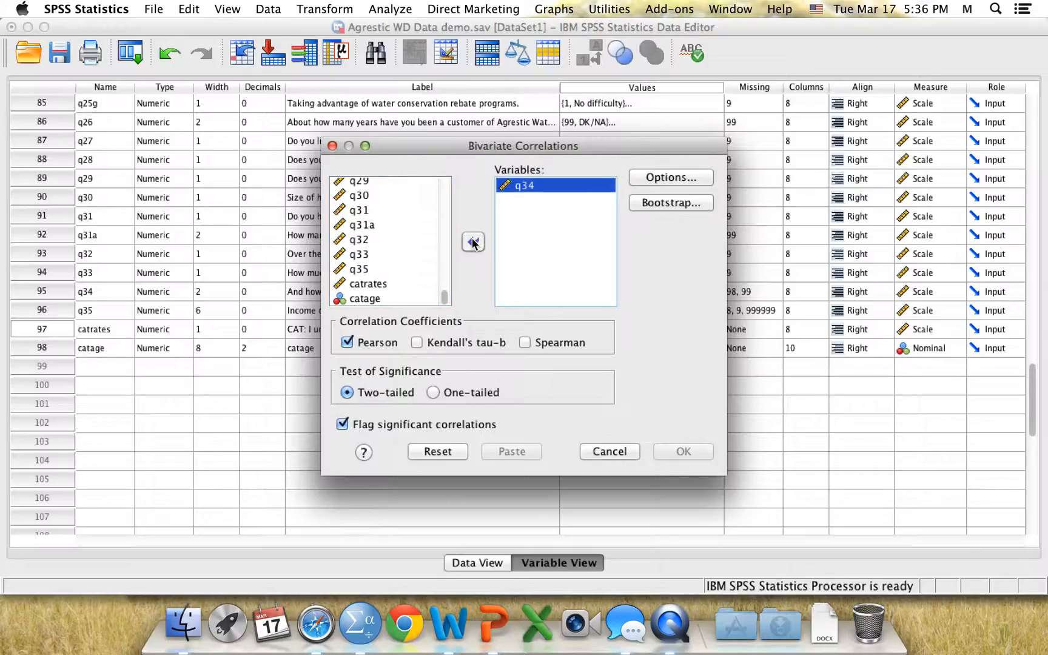
drag(462, 148, 705, 125)
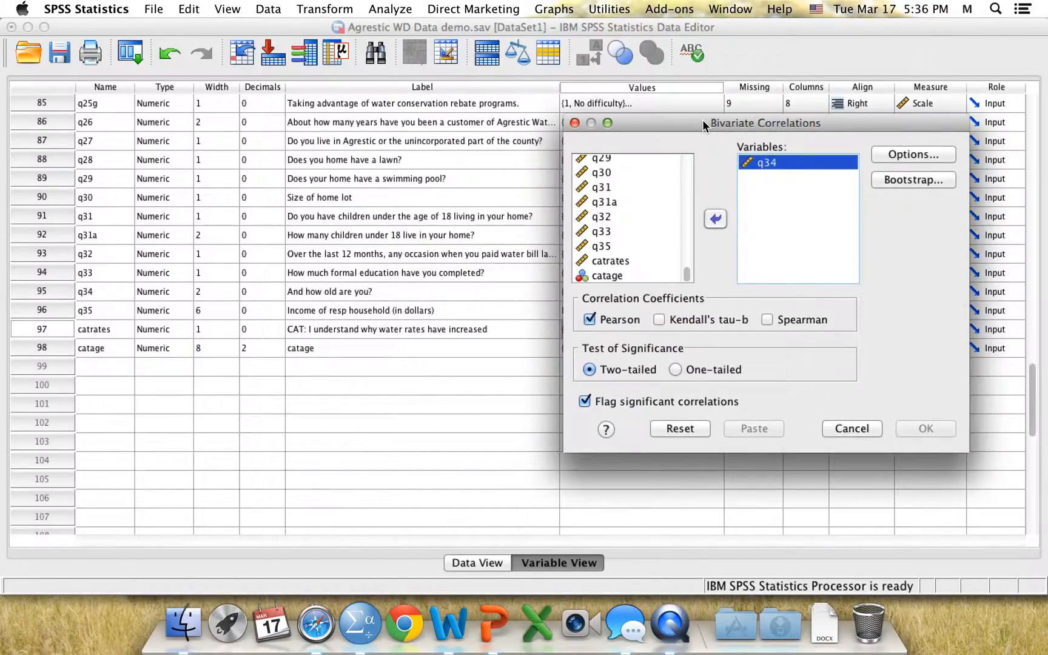
click(621, 246)
click(715, 219)
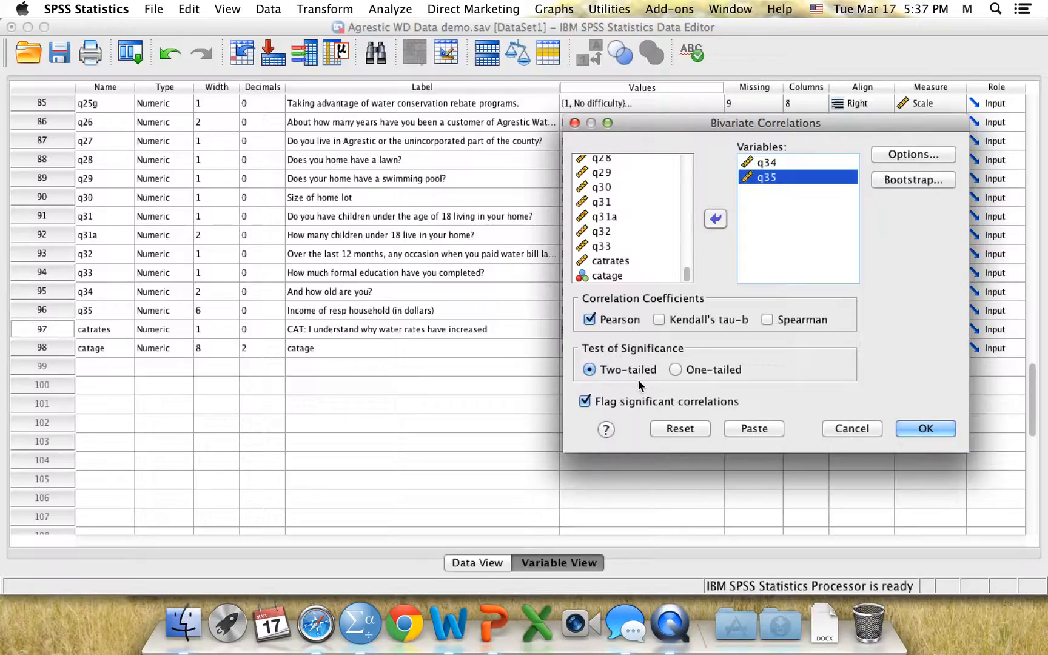
click(904, 428)
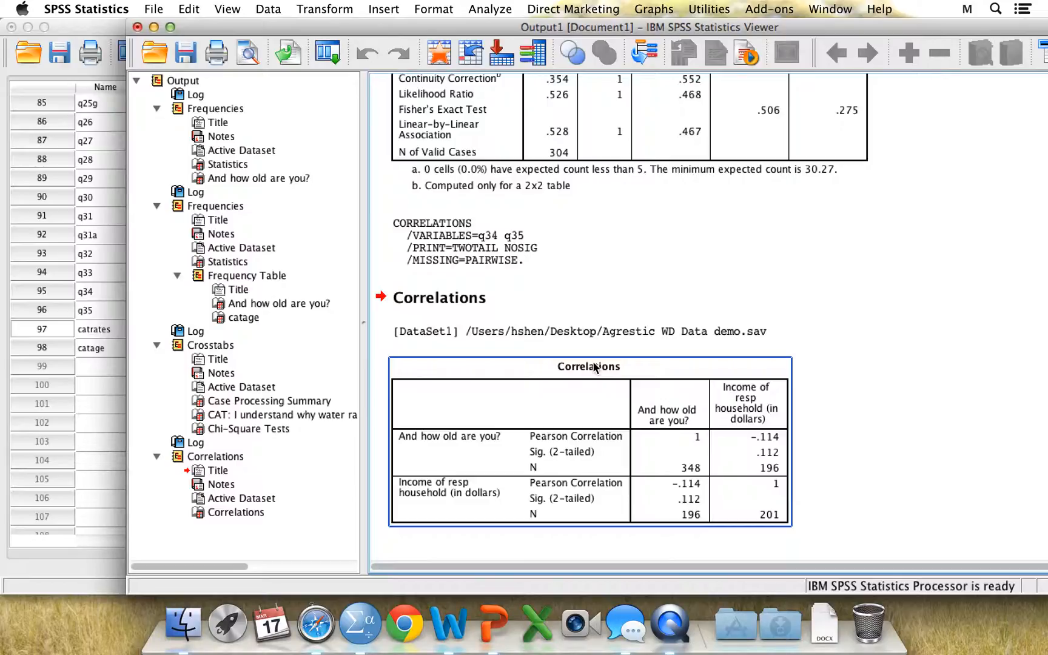
click(154, 27)
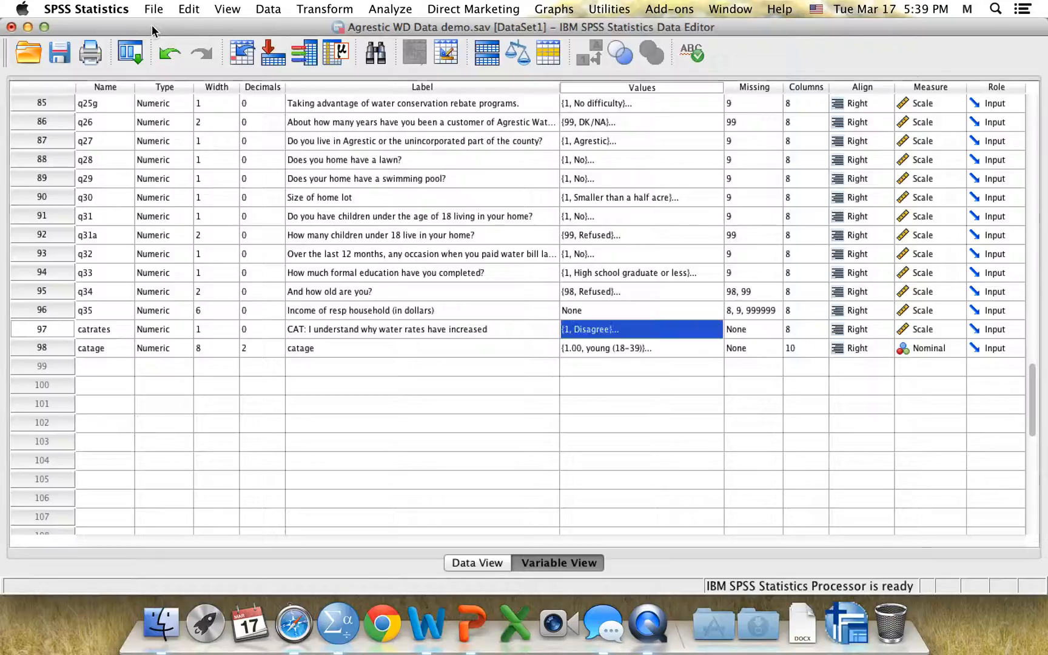